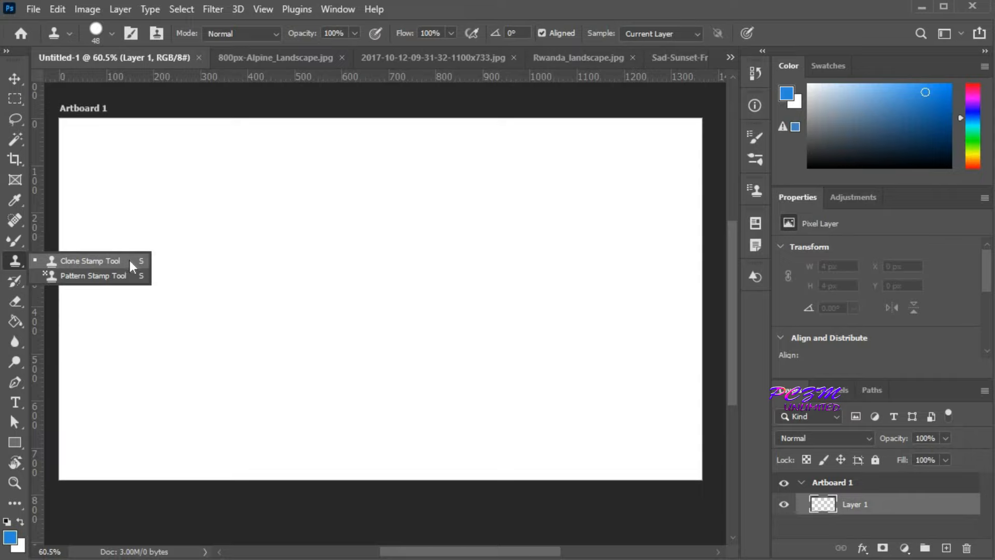
Activate the Clone Stamp Tool and set its brush size to 31 px.
click(130, 260)
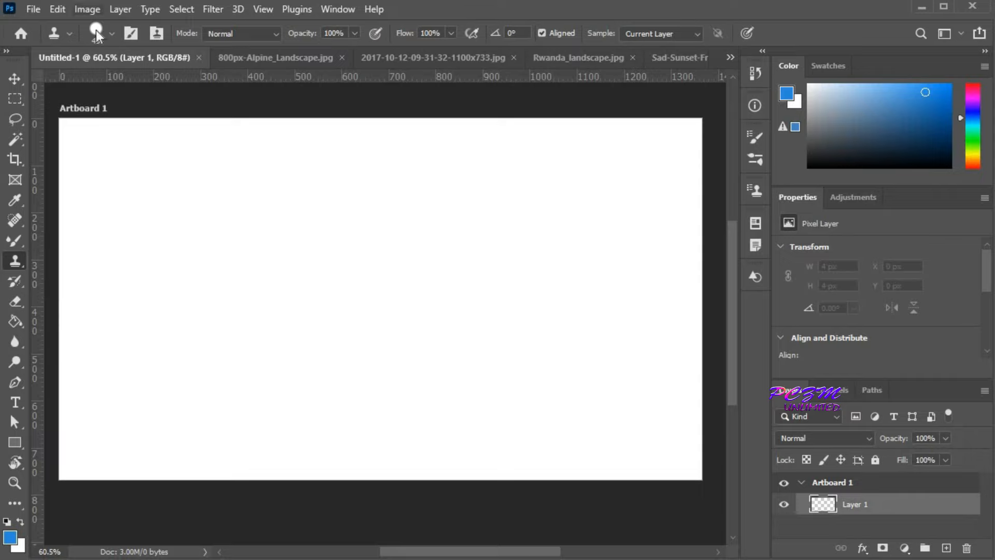
click(111, 34)
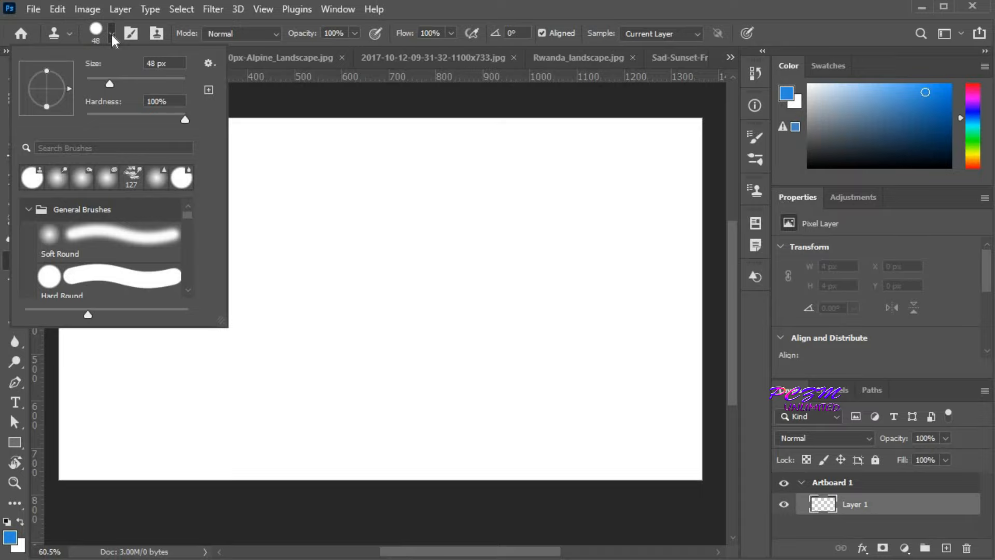
mouse_move(108, 82)
mouse_down()
mouse_move(130, 83)
mouse_move(102, 82)
mouse_up()
click(134, 36)
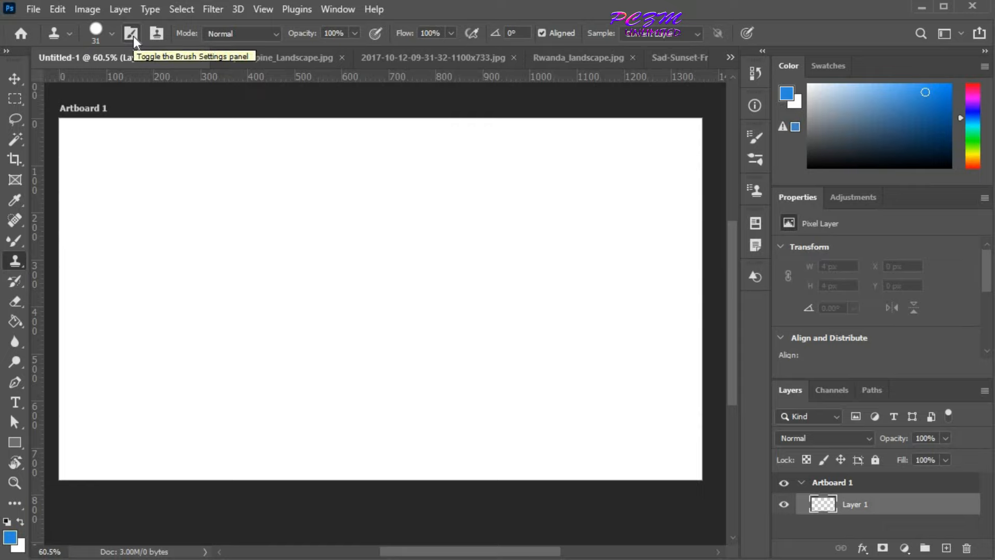
Examine the detailed brush settings and the clone source options for the stamp tool.
click(133, 37)
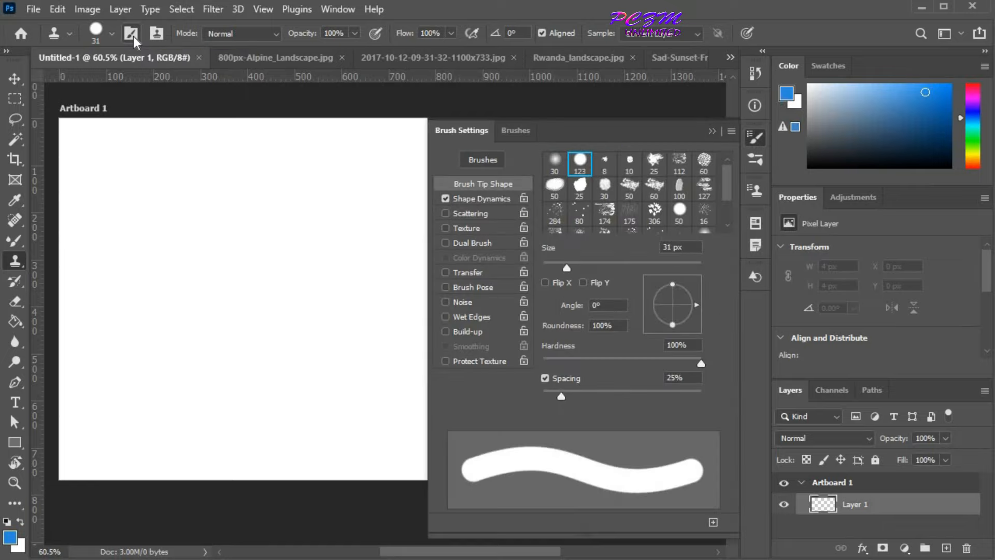
click(712, 132)
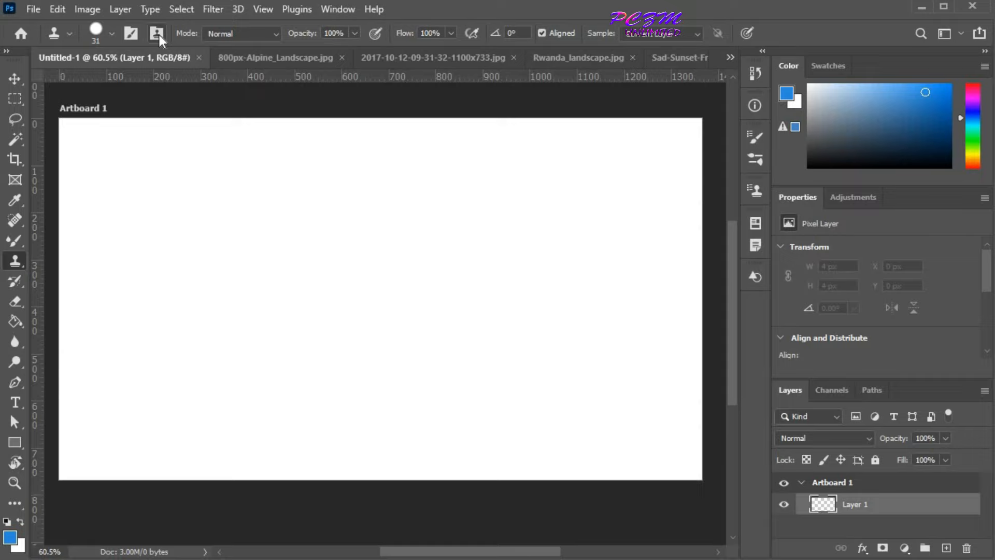
click(159, 35)
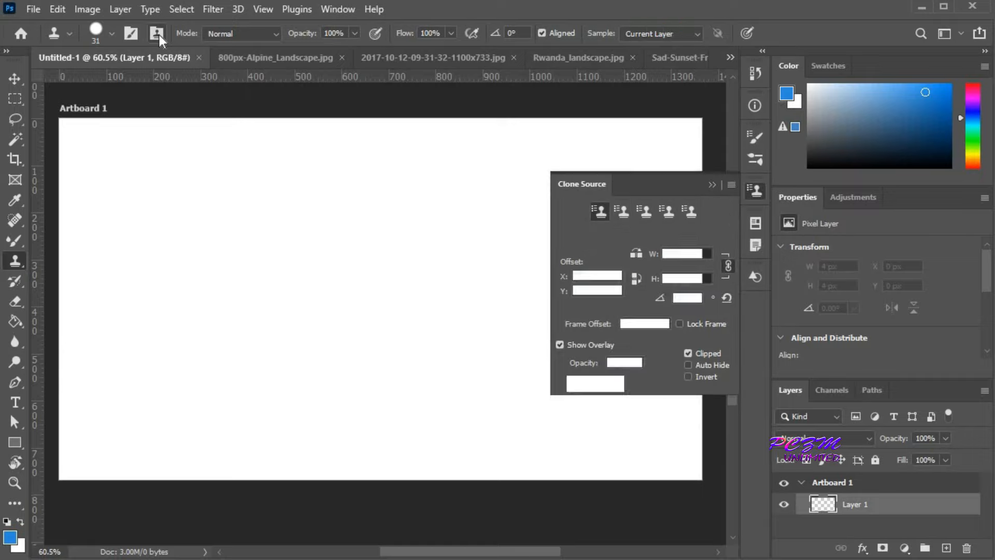
click(712, 184)
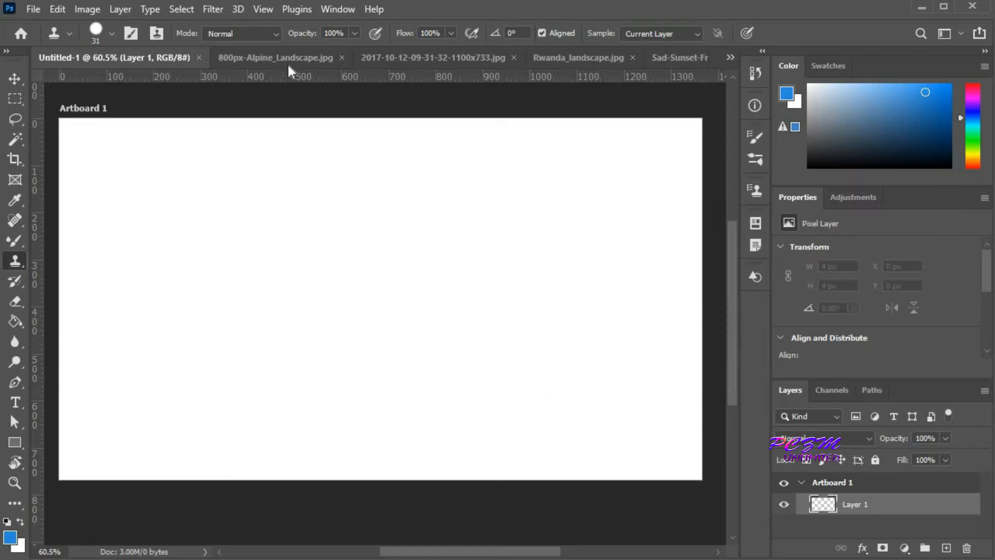
In 800px-Alpine_Landscape.jpg, clone the small hut onto the meadow just right of it, and the dark rocky peak to its left along the ridge.
click(289, 60)
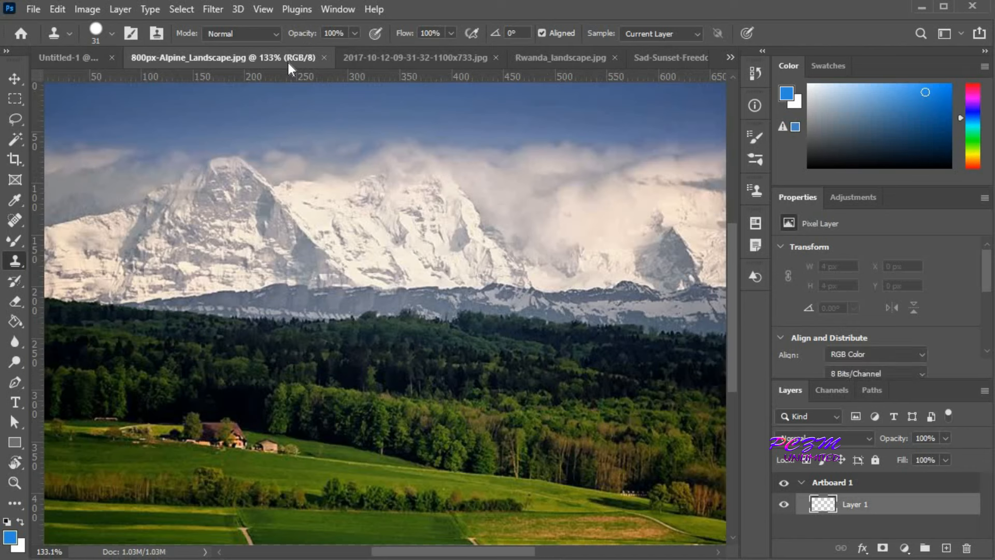
click(251, 255)
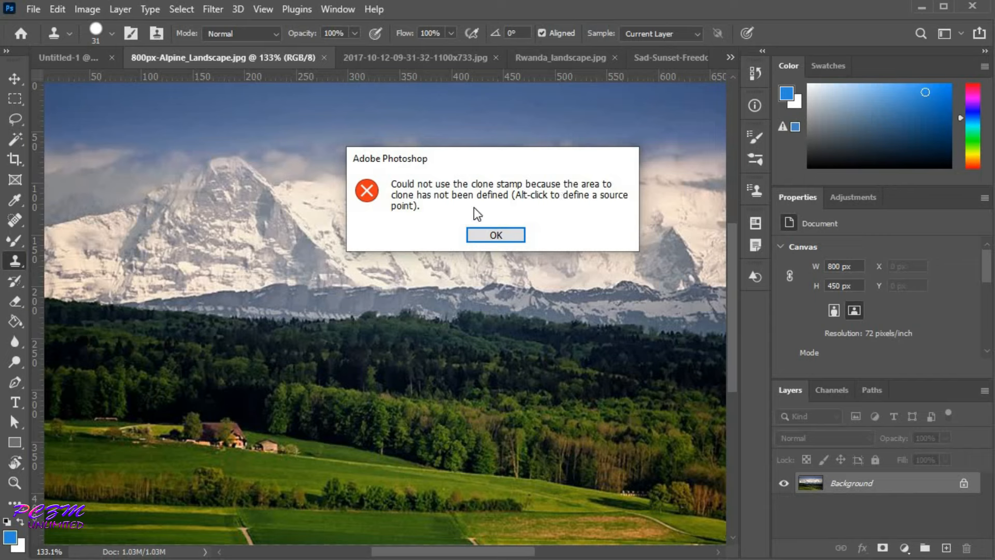
click(494, 232)
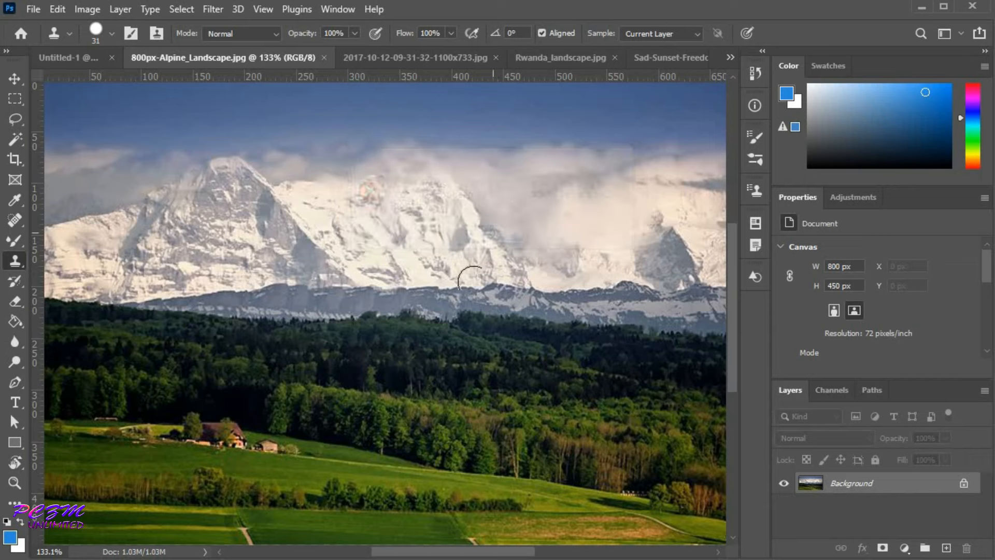
alt+click(267, 449)
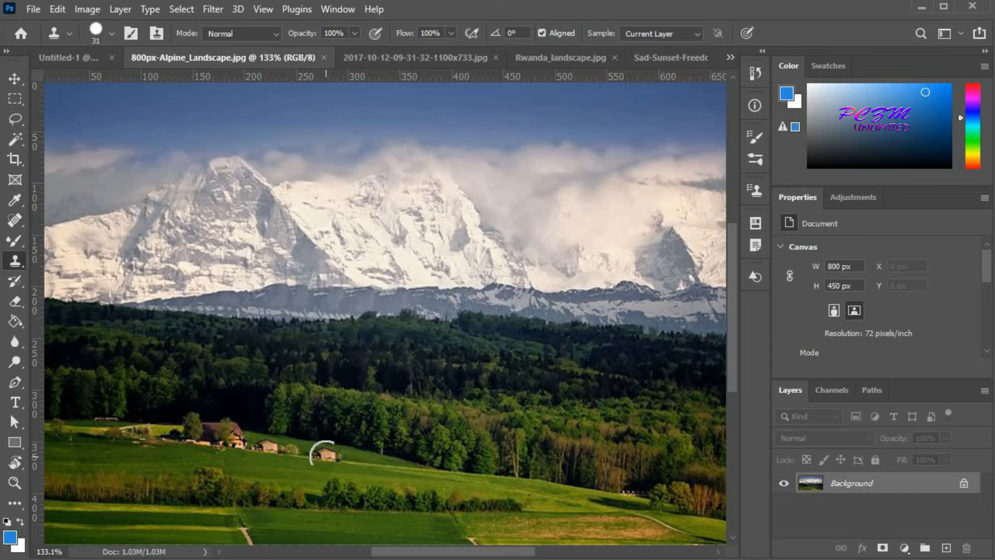
click(322, 453)
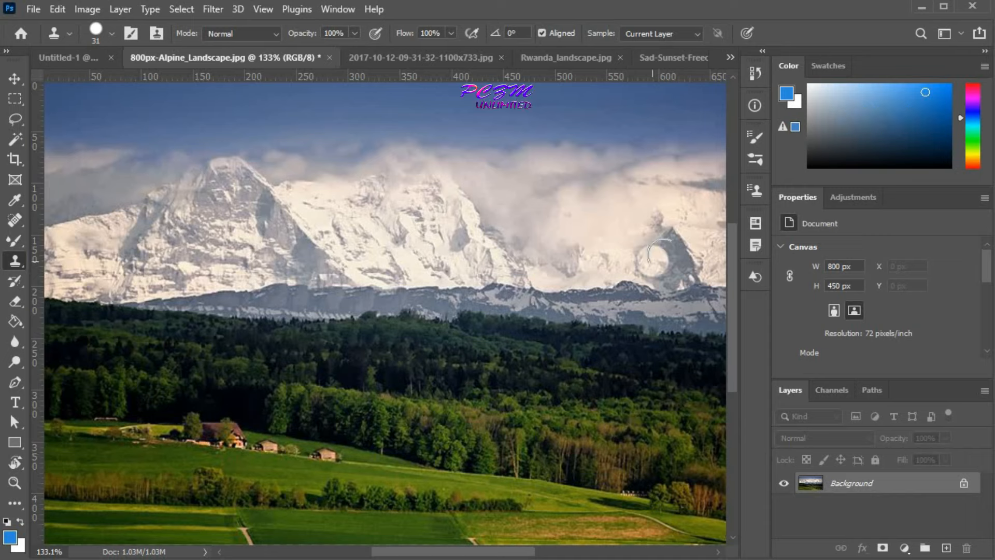
alt+click(667, 262)
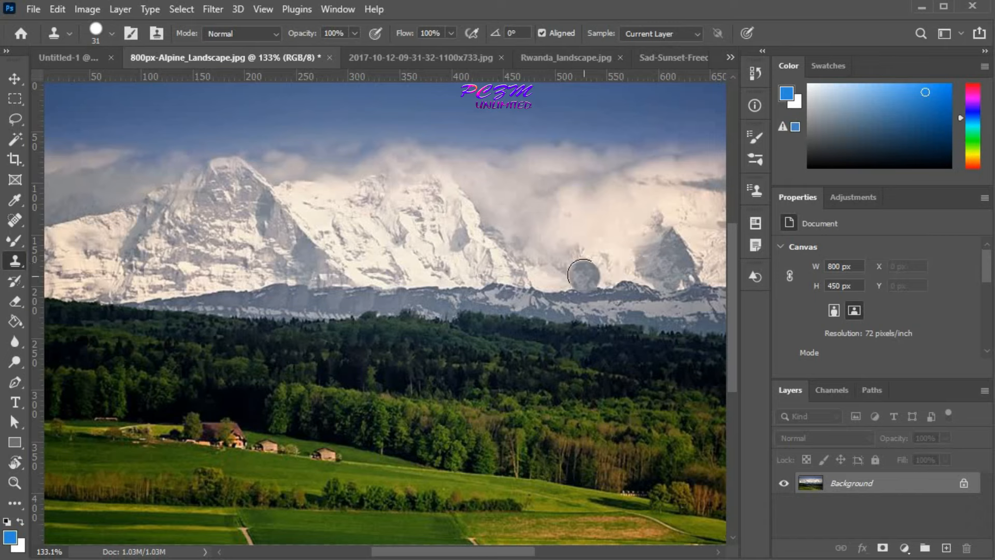
mouse_move(584, 275)
mouse_down()
mouse_move(572, 262)
mouse_move(570, 283)
mouse_move(576, 259)
mouse_move(590, 262)
mouse_move(596, 280)
mouse_move(576, 237)
mouse_move(557, 292)
mouse_up()
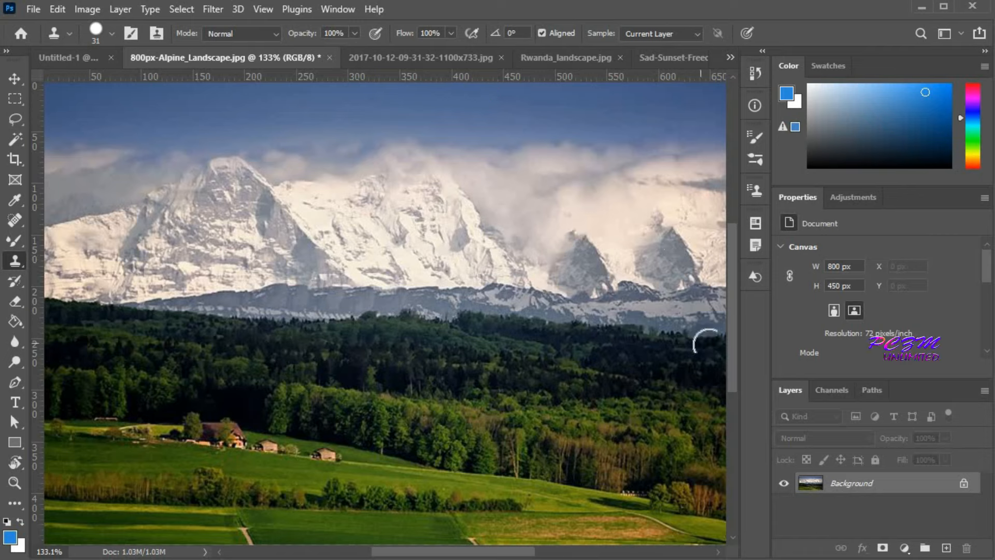
In the Sad-Sunset-Freedom landscape image, paint over the person standing in the field with cloned grass.
click(729, 58)
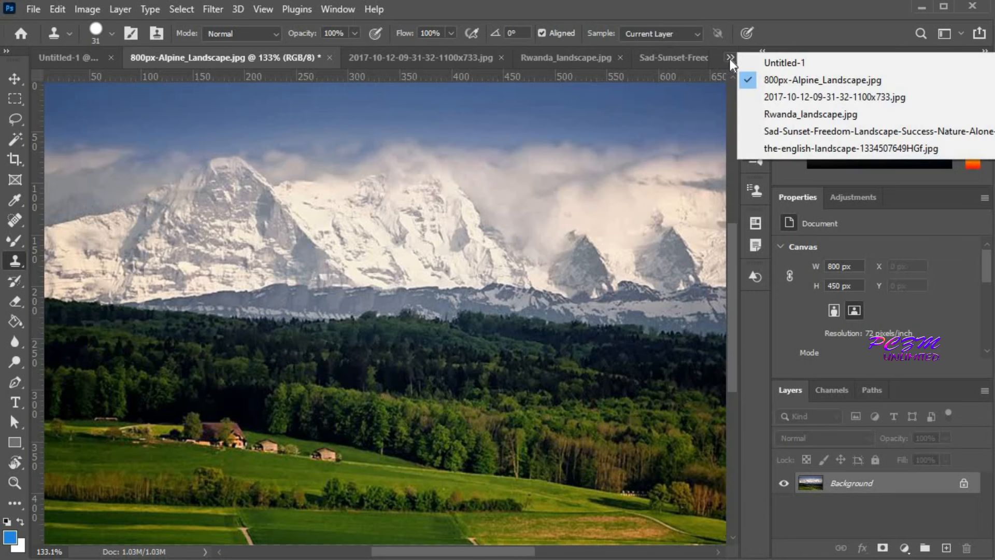
click(764, 129)
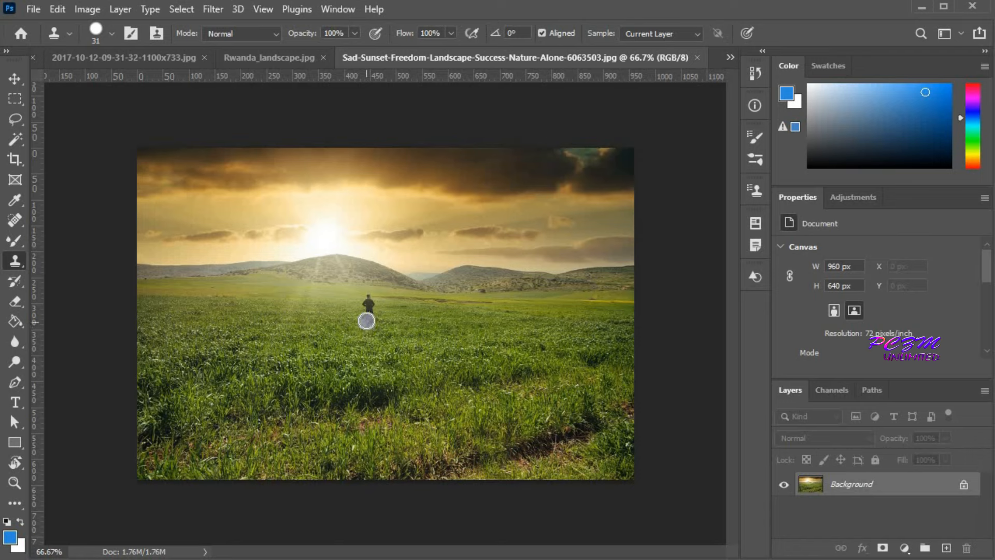
alt+click(370, 306)
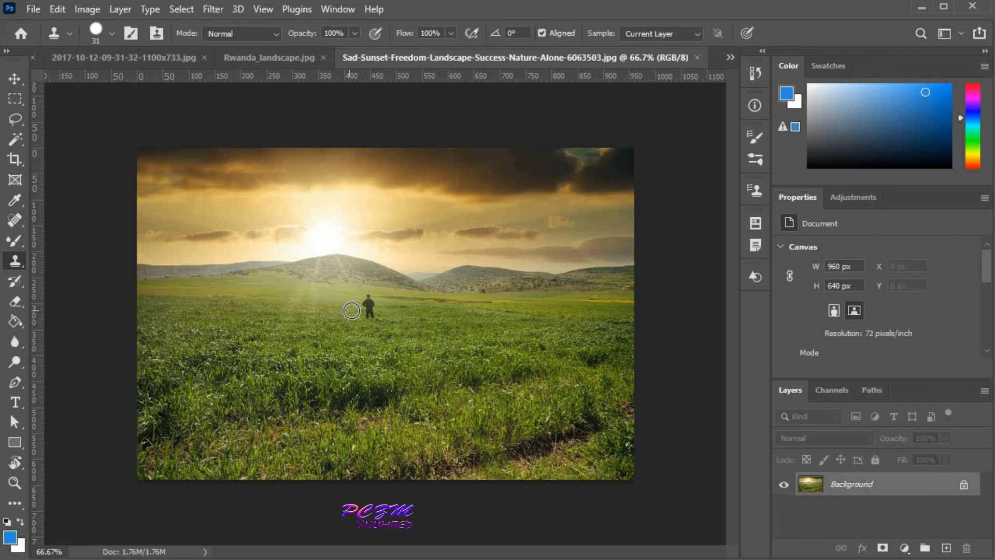
drag(352, 310, 368, 310)
drag(370, 316, 370, 345)
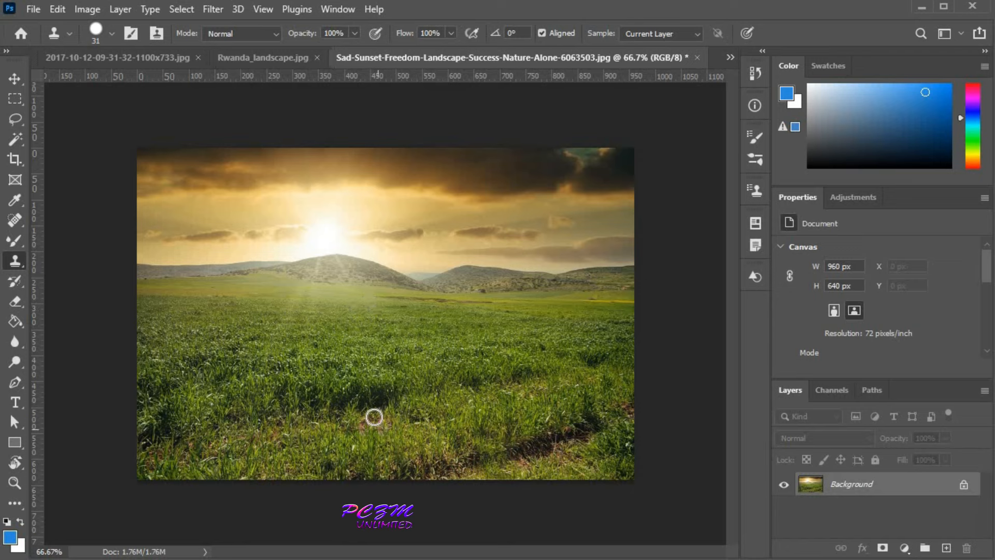
Return to 800px-Alpine_Landscape.jpg and store the tree beside the farmhouse as the first clone source and the rightmost hut as the second.
click(729, 58)
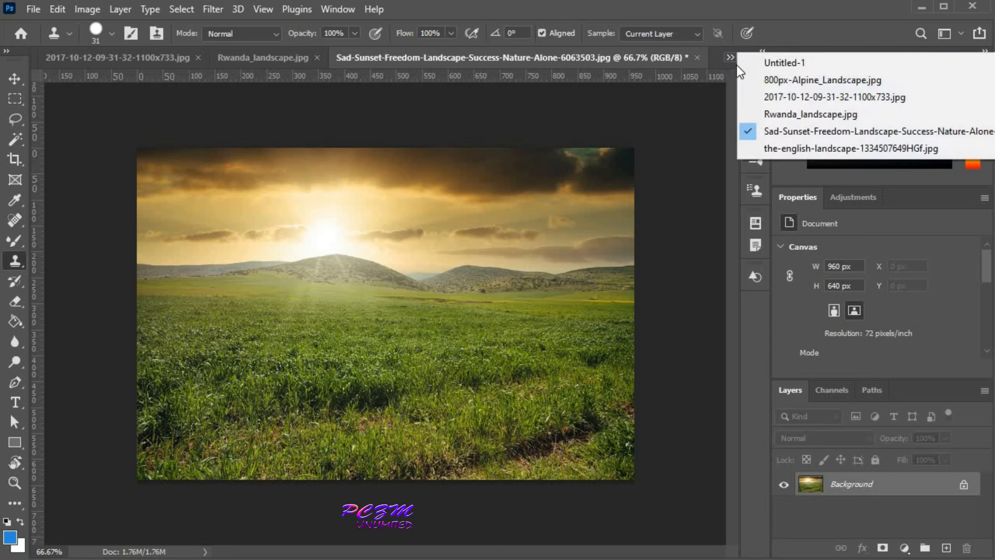
click(755, 80)
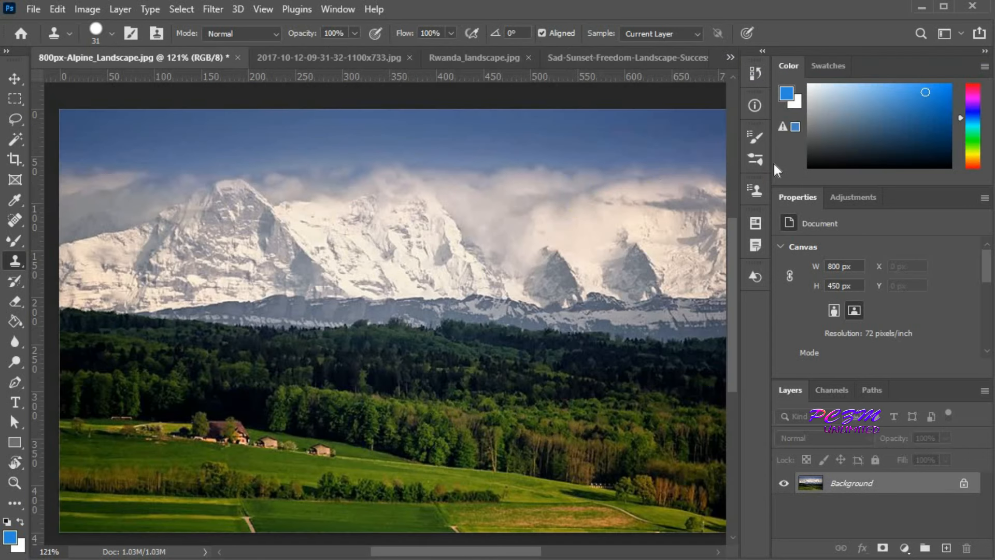
click(754, 192)
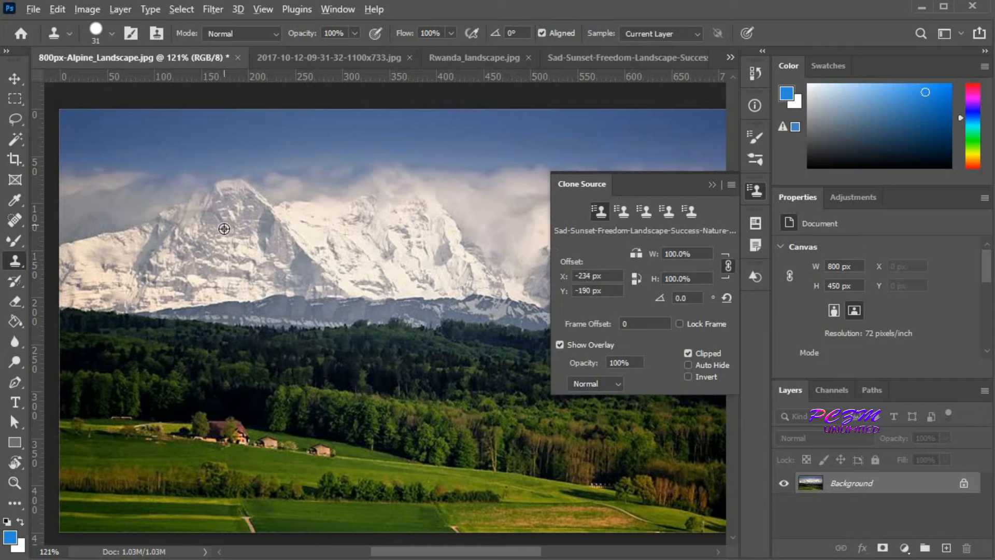
alt+click(200, 426)
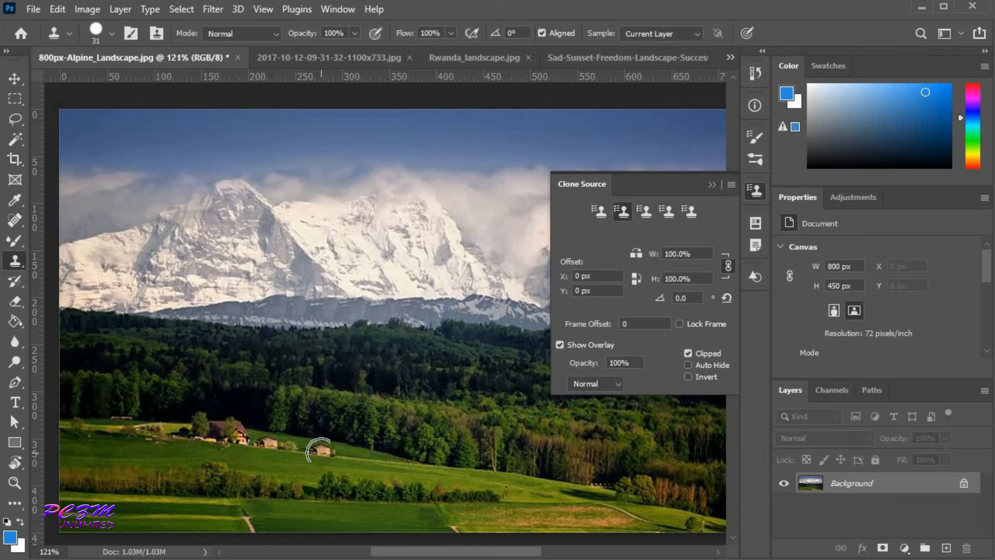
alt+click(319, 449)
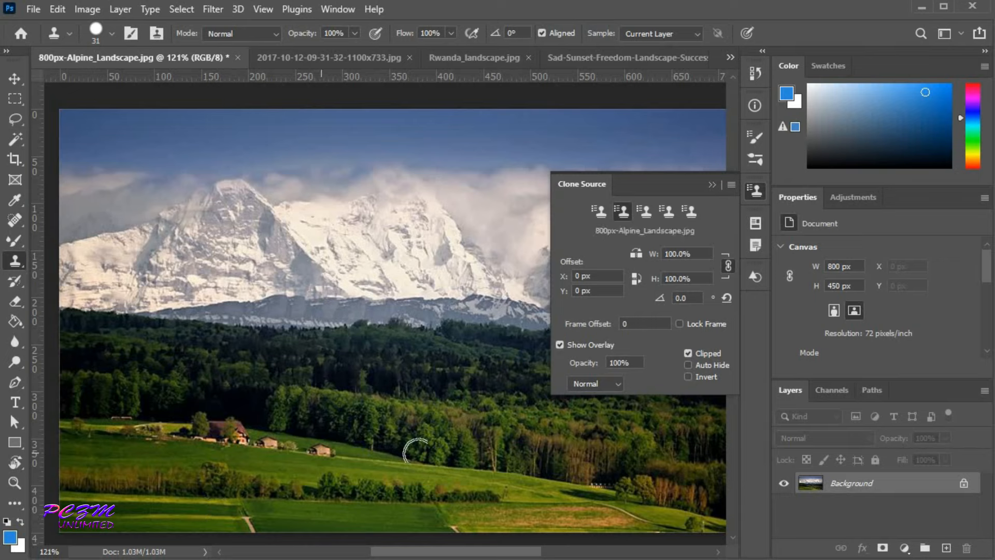
Store the reddish-brown trees as the third clone source and the green trees at the forest edge as the fourth.
click(643, 213)
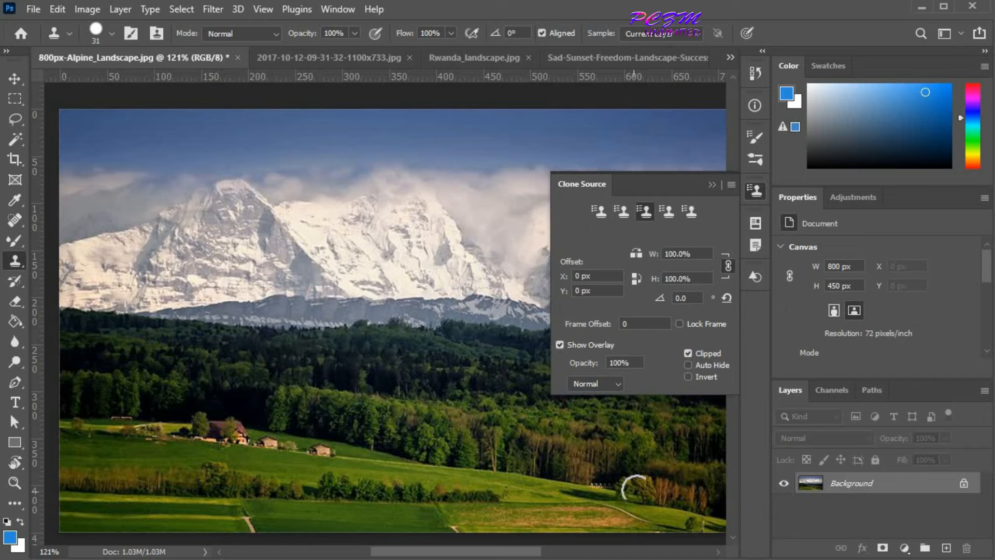
alt+click(665, 491)
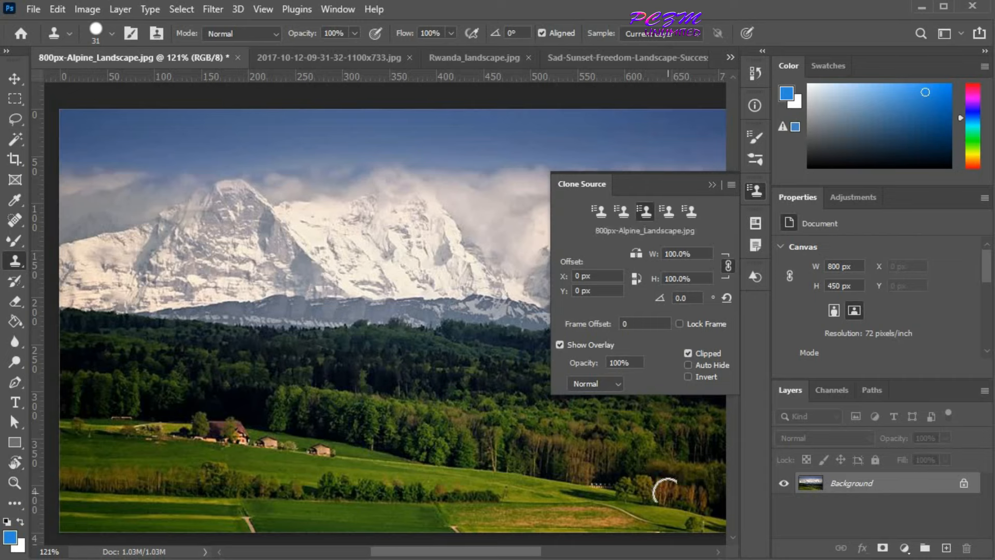
click(668, 211)
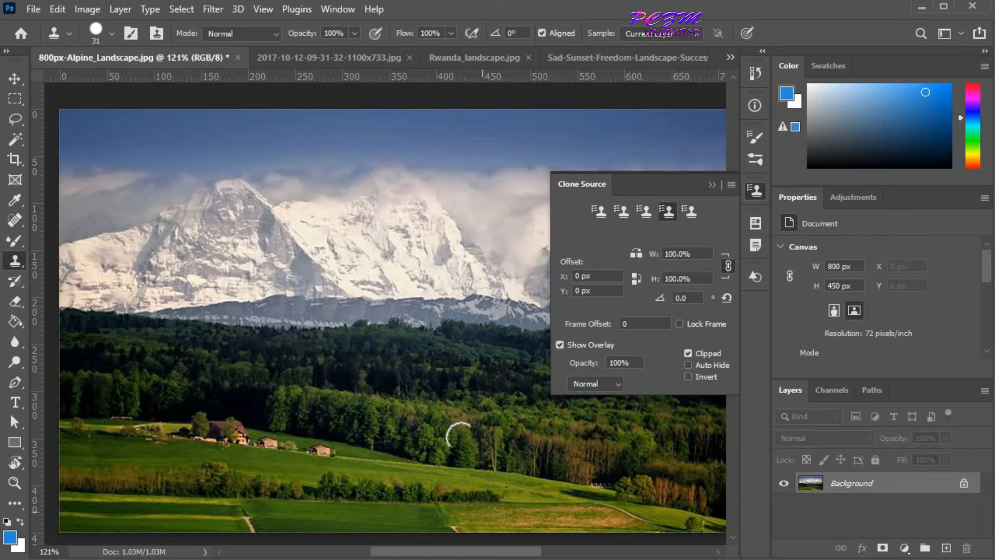
alt+click(283, 412)
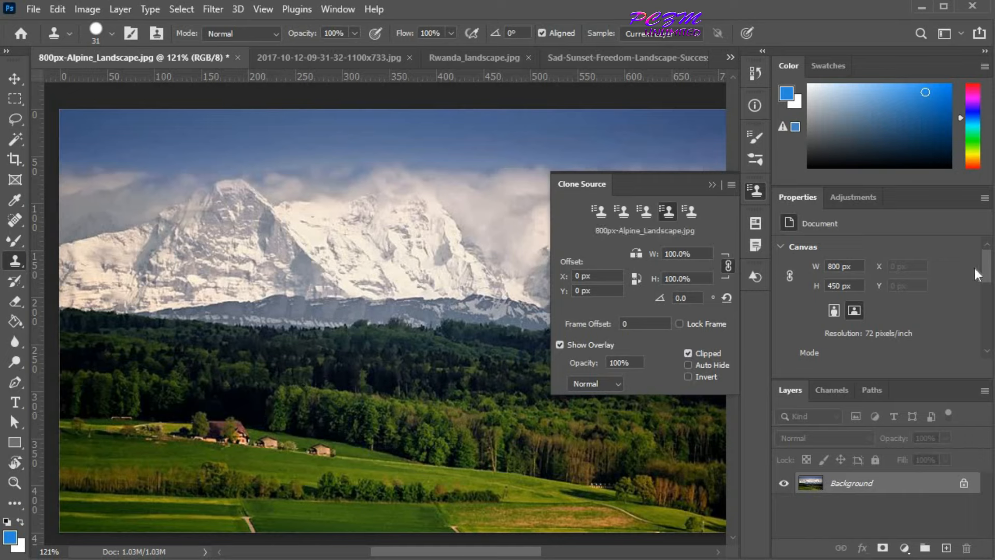
Using the first clone source, paint a copy of the farmhouse and its tree at the right end of the hedge row.
click(649, 208)
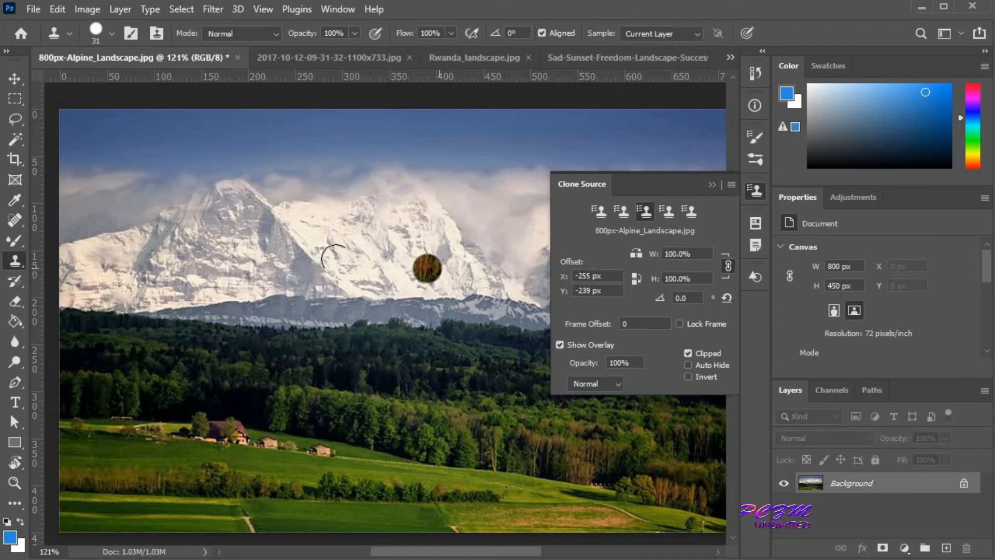
click(618, 219)
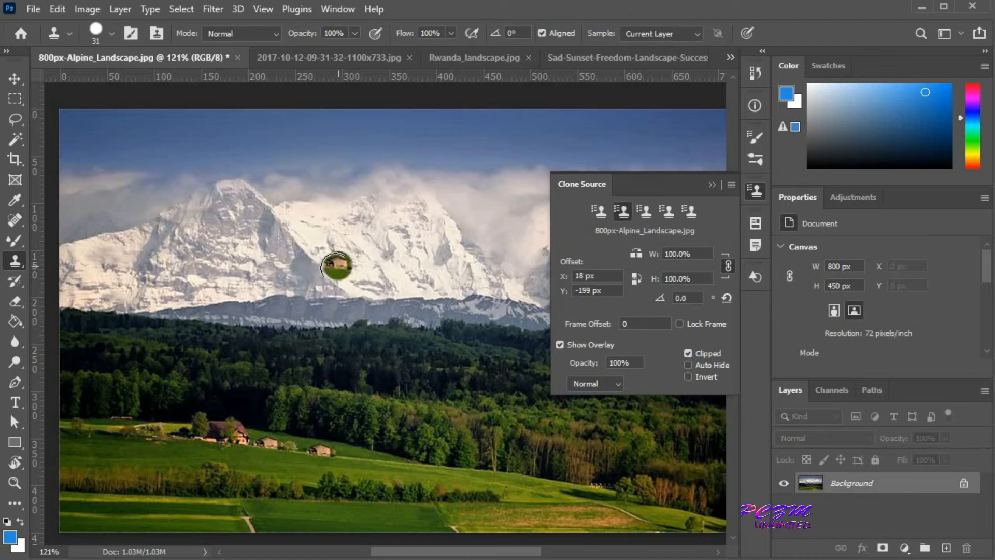
click(598, 213)
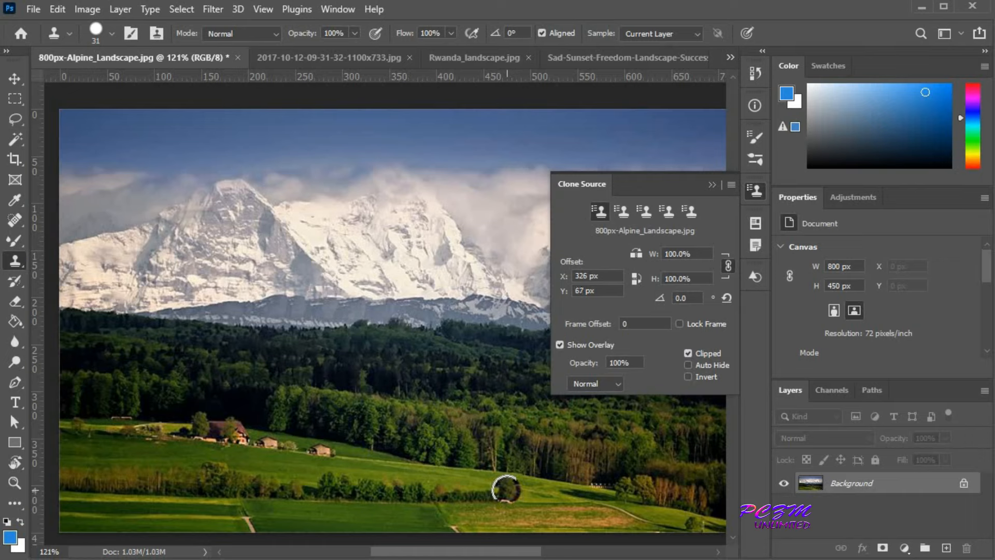
mouse_move(510, 488)
mouse_down()
mouse_move(497, 519)
mouse_move(509, 530)
mouse_move(511, 489)
mouse_move(535, 481)
mouse_move(543, 486)
mouse_move(529, 496)
mouse_move(536, 502)
mouse_move(520, 504)
mouse_move(545, 511)
mouse_up()
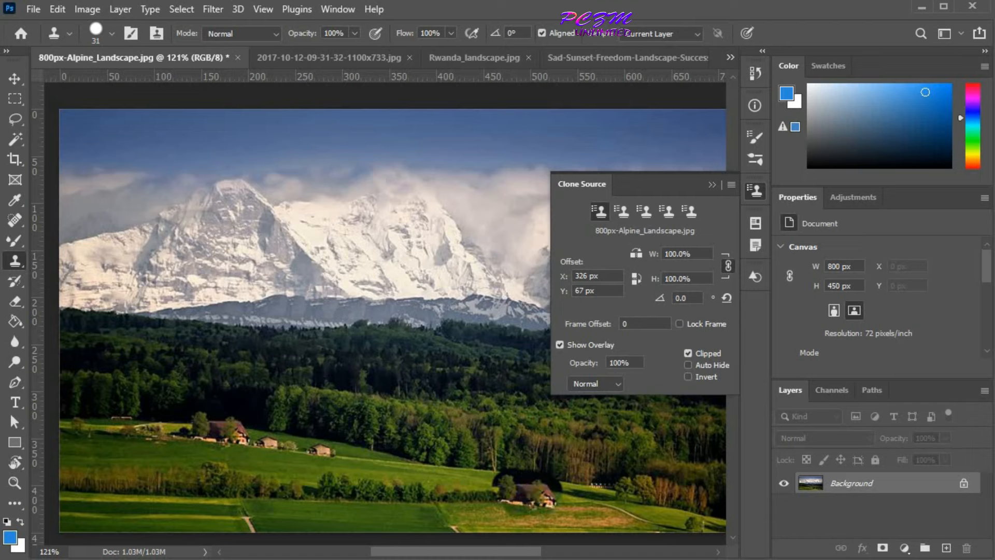
Clone the hut from the second source onto the lower-left field, and the reddish-brown trees from the third source onto the forest edge.
click(622, 210)
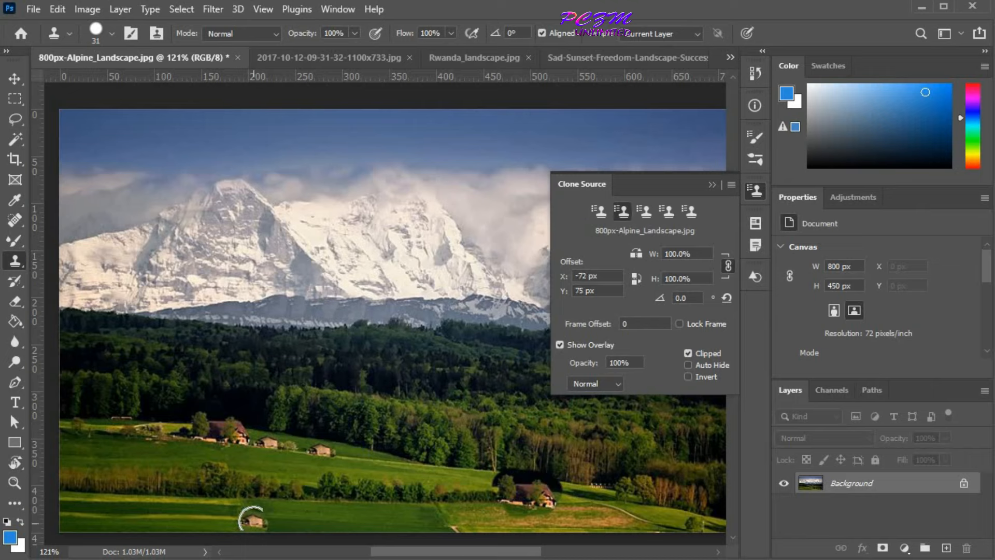
click(222, 520)
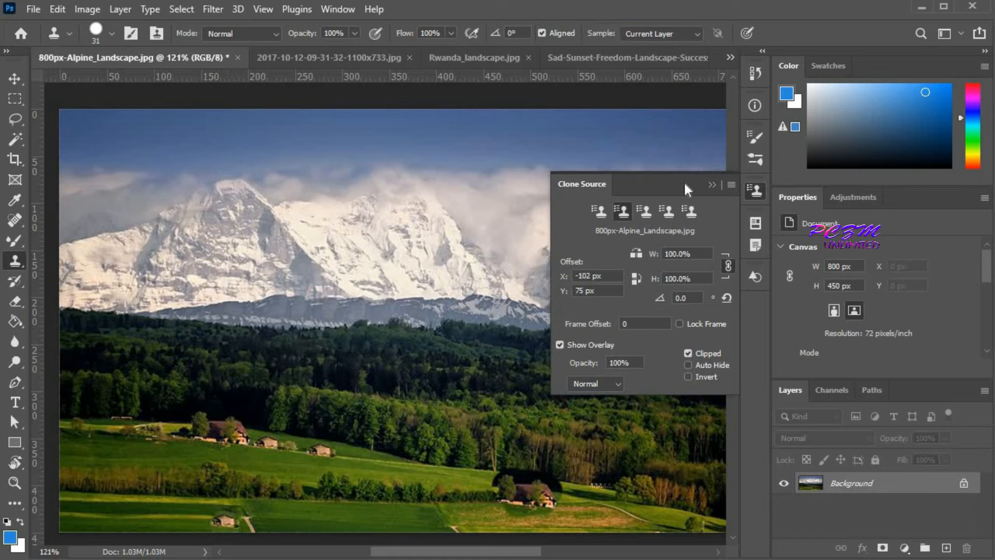
click(646, 210)
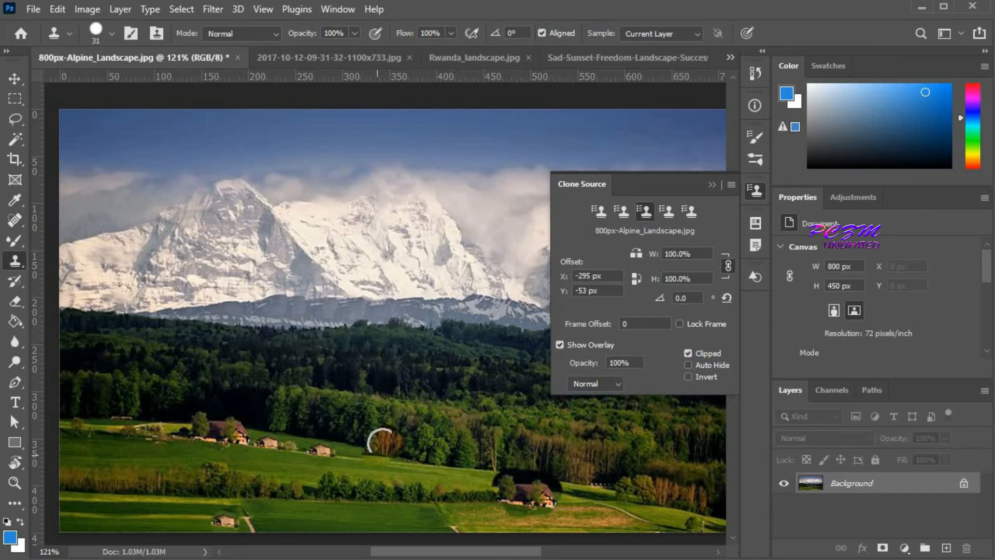
click(386, 442)
Using the fourth clone source, paint the green forest-edge trees over the reddish-brown trees near the photo's lower-right corner.
click(667, 216)
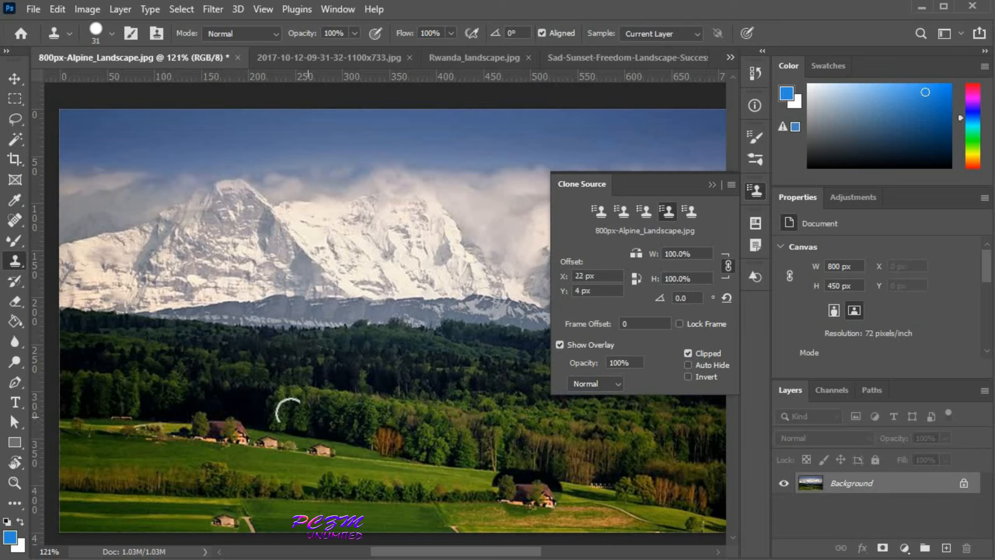
click(665, 496)
mouse_move(667, 493)
mouse_down()
mouse_move(668, 485)
mouse_move(667, 494)
mouse_up()
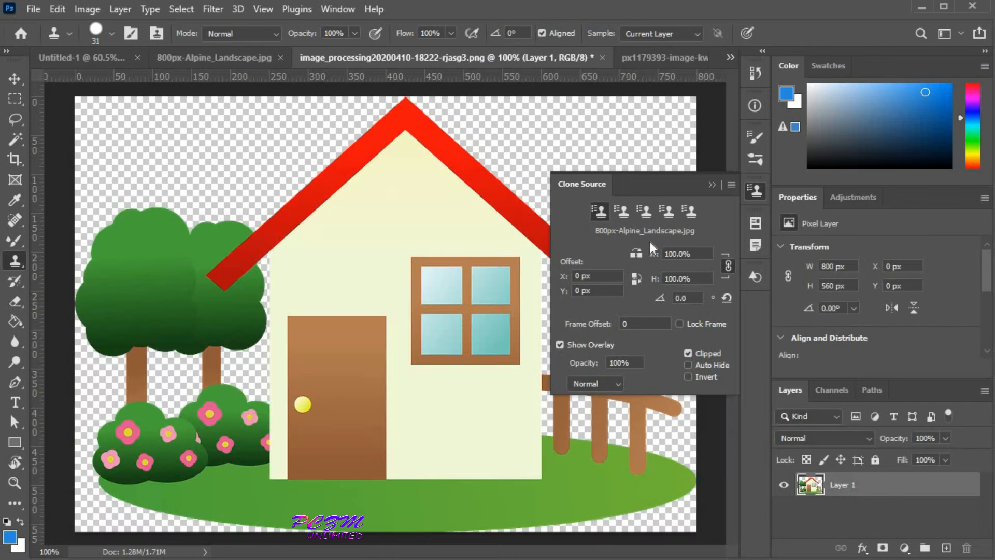
Sample the trees beside the house, paint a copy of them and the flower bushes over the fence, and revert the image.
click(712, 184)
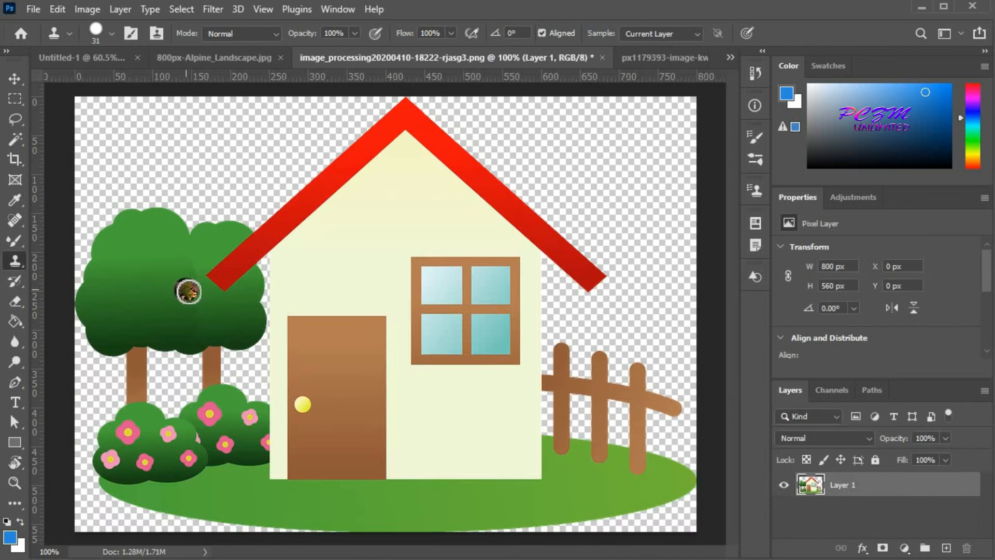
alt+click(190, 292)
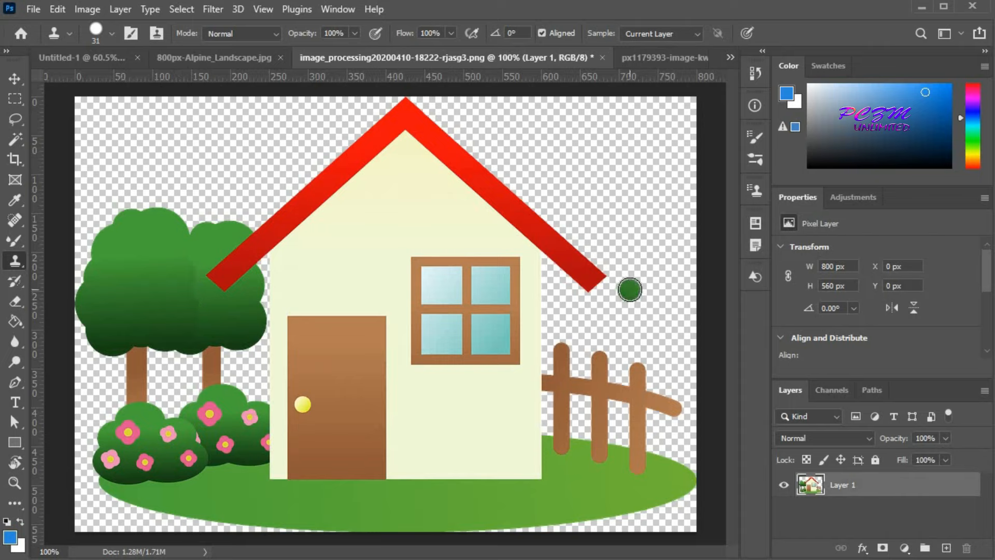
mouse_move(630, 290)
mouse_down()
mouse_move(629, 258)
mouse_move(585, 273)
mouse_move(593, 256)
mouse_move(604, 313)
mouse_move(611, 275)
mouse_move(603, 296)
mouse_move(592, 281)
mouse_move(602, 223)
mouse_move(642, 245)
mouse_move(633, 206)
mouse_move(684, 260)
mouse_move(581, 235)
mouse_move(584, 221)
mouse_move(554, 292)
mouse_move(580, 347)
mouse_move(576, 478)
mouse_move(596, 396)
mouse_move(592, 466)
mouse_move(546, 447)
mouse_move(554, 488)
mouse_move(546, 464)
mouse_move(591, 474)
mouse_move(604, 494)
mouse_move(681, 320)
mouse_move(630, 444)
mouse_move(649, 471)
mouse_move(680, 441)
mouse_move(624, 350)
mouse_move(535, 306)
mouse_move(550, 347)
mouse_move(536, 260)
mouse_up()
drag(657, 310, 665, 320)
drag(683, 430, 605, 537)
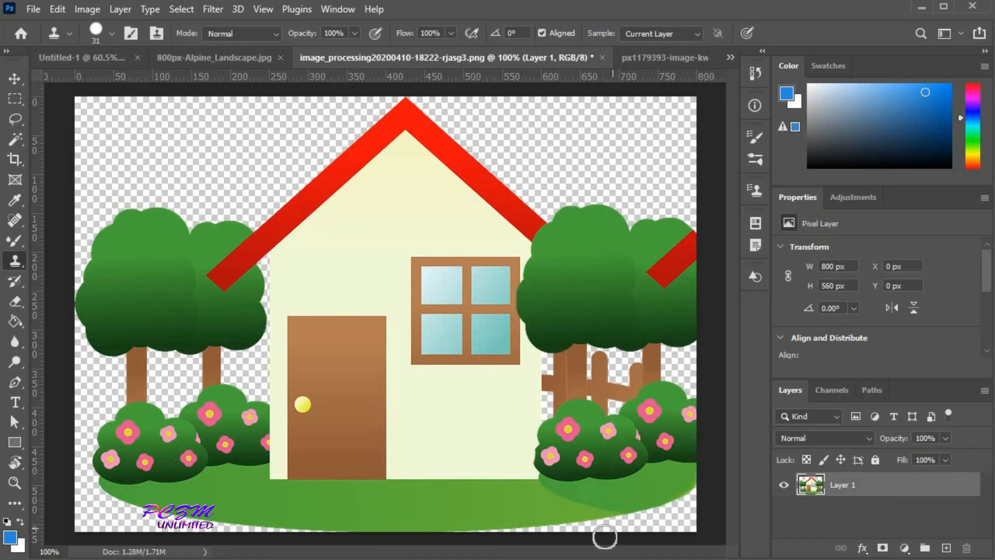
key(F12)
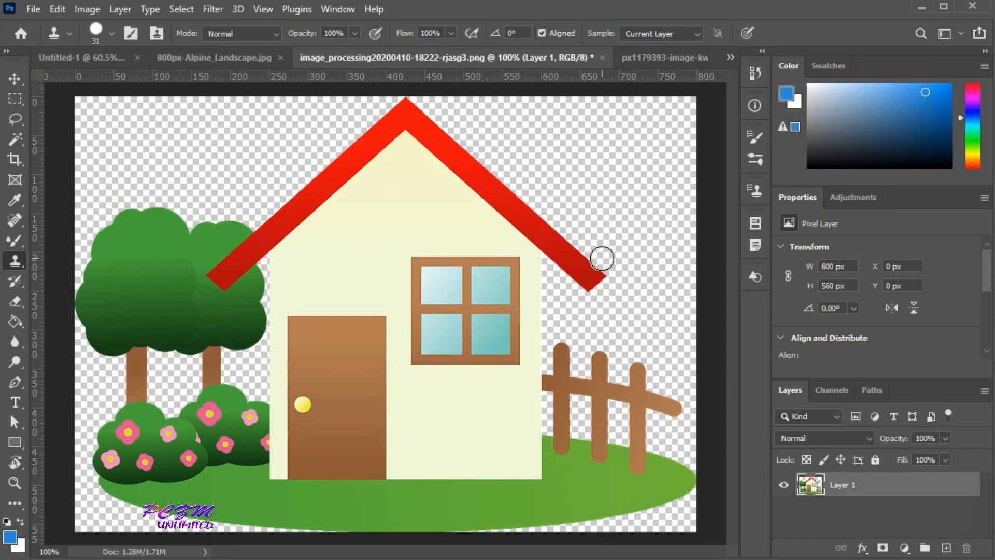
Flip the clone source horizontally and paint a mirrored copy of the trees over the fence side of the house.
click(755, 192)
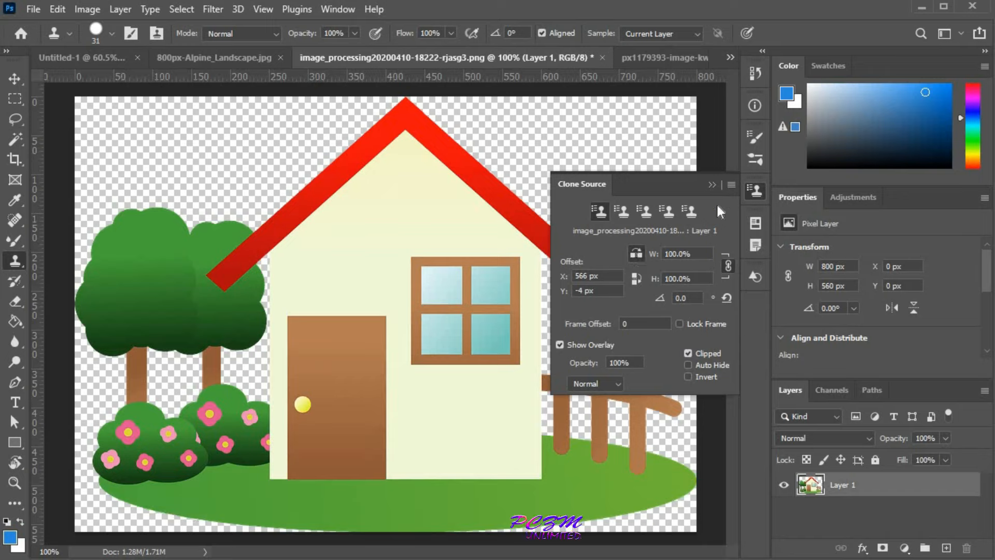
click(712, 185)
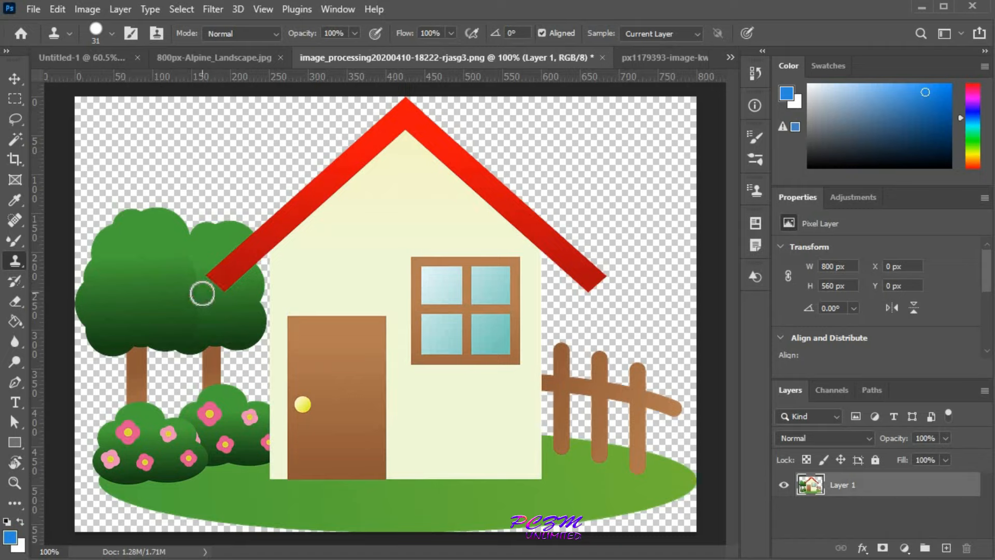
click(642, 310)
mouse_move(618, 299)
mouse_down()
mouse_move(587, 288)
mouse_move(619, 281)
mouse_move(580, 287)
mouse_move(574, 315)
mouse_move(553, 266)
mouse_move(565, 297)
mouse_move(559, 453)
mouse_move(556, 414)
mouse_move(556, 446)
mouse_move(572, 469)
mouse_move(642, 421)
mouse_move(594, 410)
mouse_move(625, 340)
mouse_move(678, 401)
mouse_move(614, 480)
mouse_move(594, 472)
mouse_move(611, 479)
mouse_move(694, 459)
mouse_move(671, 326)
mouse_move(576, 341)
mouse_move(614, 368)
mouse_move(663, 264)
mouse_move(689, 250)
mouse_move(627, 244)
mouse_move(647, 241)
mouse_move(626, 230)
mouse_move(581, 246)
mouse_move(569, 285)
mouse_move(657, 222)
mouse_move(632, 243)
mouse_move(600, 221)
mouse_move(680, 245)
mouse_move(679, 373)
mouse_move(691, 428)
mouse_move(647, 439)
mouse_move(615, 408)
mouse_move(667, 466)
mouse_move(609, 474)
mouse_move(545, 460)
mouse_move(544, 471)
mouse_move(545, 267)
mouse_move(543, 424)
mouse_up()
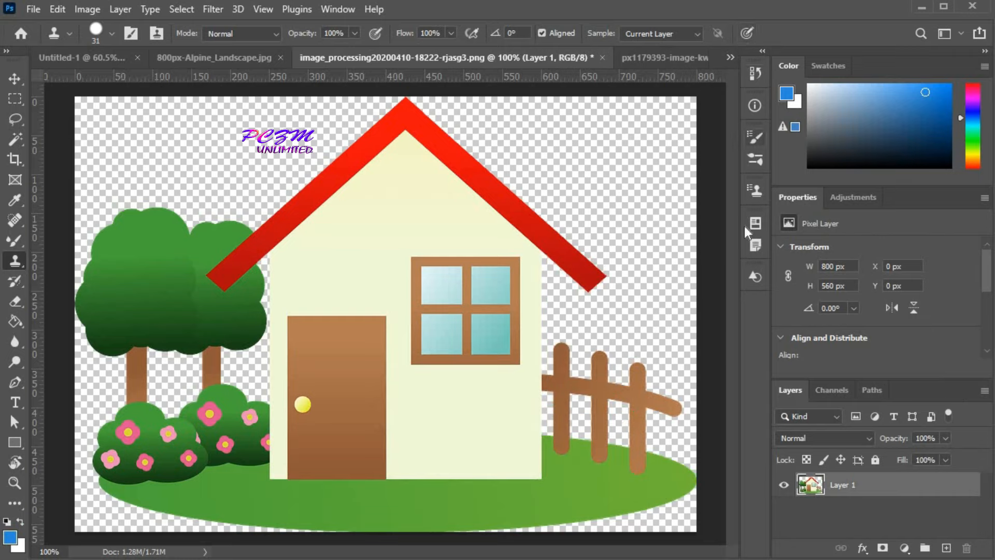
Flip the clone source vertically instead, paint upside-down flower bushes on the lawn below the fence, and undo the strokes.
click(755, 191)
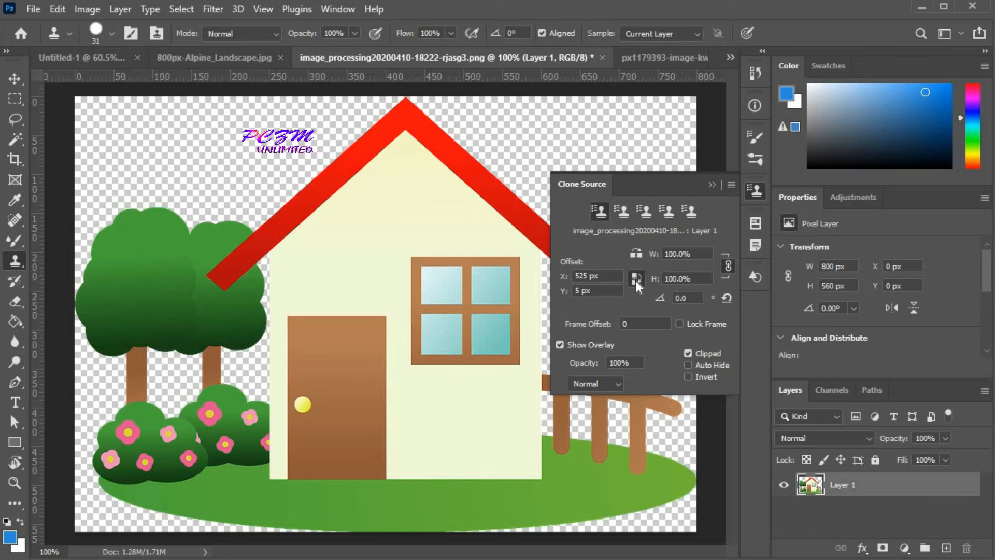
click(711, 185)
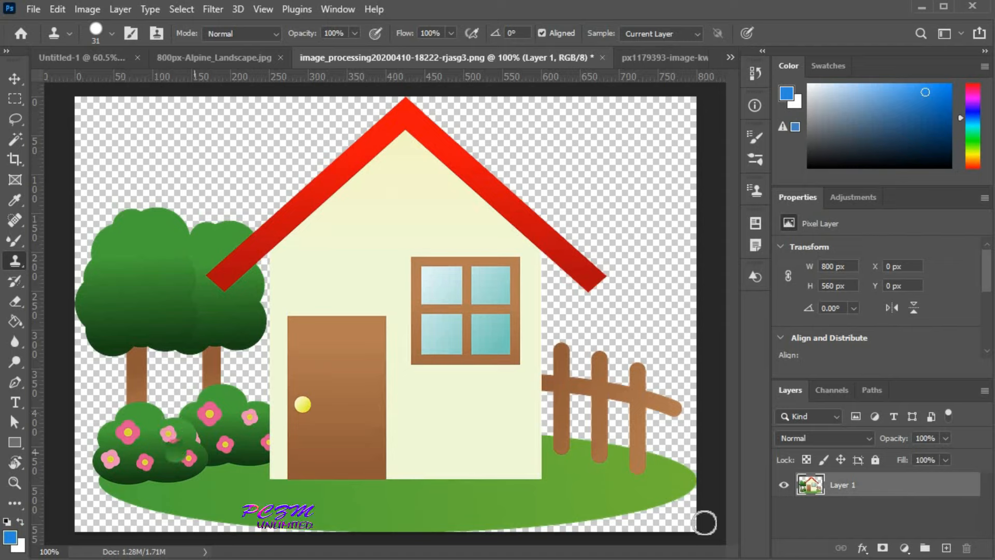
mouse_move(596, 508)
mouse_down()
mouse_move(585, 488)
mouse_move(601, 462)
mouse_move(622, 480)
mouse_move(587, 486)
mouse_move(625, 456)
mouse_move(636, 467)
mouse_move(613, 479)
mouse_move(575, 468)
mouse_move(579, 494)
mouse_move(616, 498)
mouse_move(565, 500)
mouse_move(579, 475)
mouse_move(572, 467)
mouse_move(562, 498)
mouse_move(626, 503)
mouse_move(645, 482)
mouse_move(597, 509)
mouse_move(613, 508)
mouse_move(605, 512)
mouse_move(636, 488)
mouse_move(630, 472)
mouse_move(638, 499)
mouse_move(691, 471)
mouse_move(666, 476)
mouse_move(692, 476)
mouse_move(627, 504)
mouse_move(698, 480)
mouse_move(638, 506)
mouse_move(583, 508)
mouse_move(635, 502)
mouse_move(588, 507)
mouse_move(556, 462)
mouse_move(566, 492)
mouse_move(558, 492)
mouse_move(551, 464)
mouse_move(595, 507)
mouse_move(561, 455)
mouse_move(664, 467)
mouse_move(654, 494)
mouse_move(573, 509)
mouse_move(548, 478)
mouse_move(561, 506)
mouse_move(648, 509)
mouse_move(700, 492)
mouse_move(659, 507)
mouse_move(577, 500)
mouse_move(546, 475)
mouse_move(561, 505)
mouse_move(687, 528)
mouse_up()
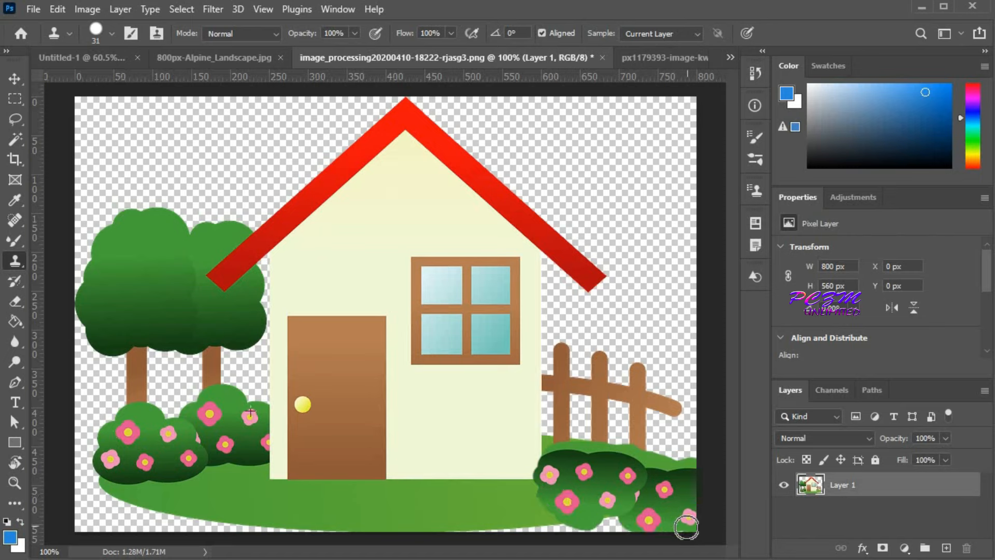
key(ctrl+z)
Rotate the clone source by 10 degrees, paint a tilted copy of the trees and bushes over the fence, and undo it.
click(755, 190)
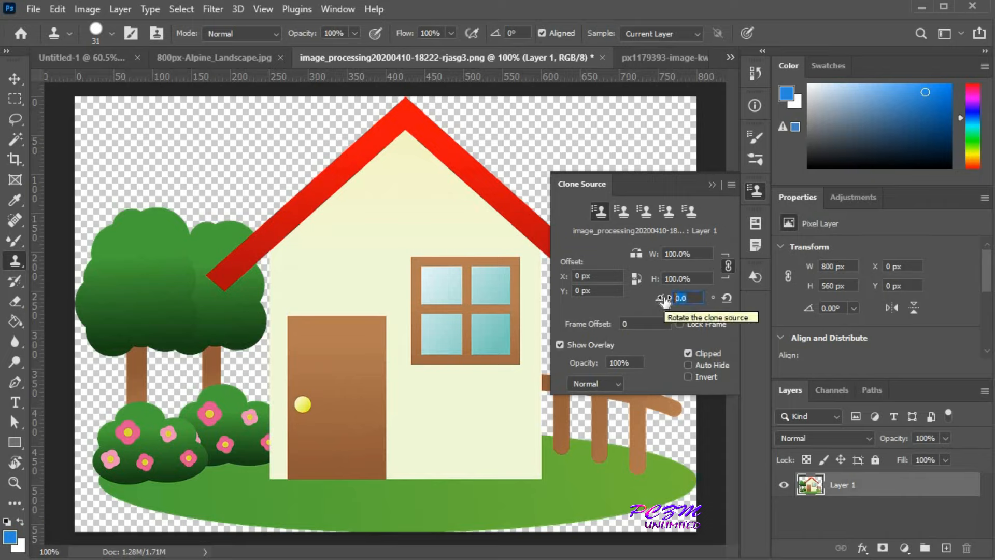
text(1)
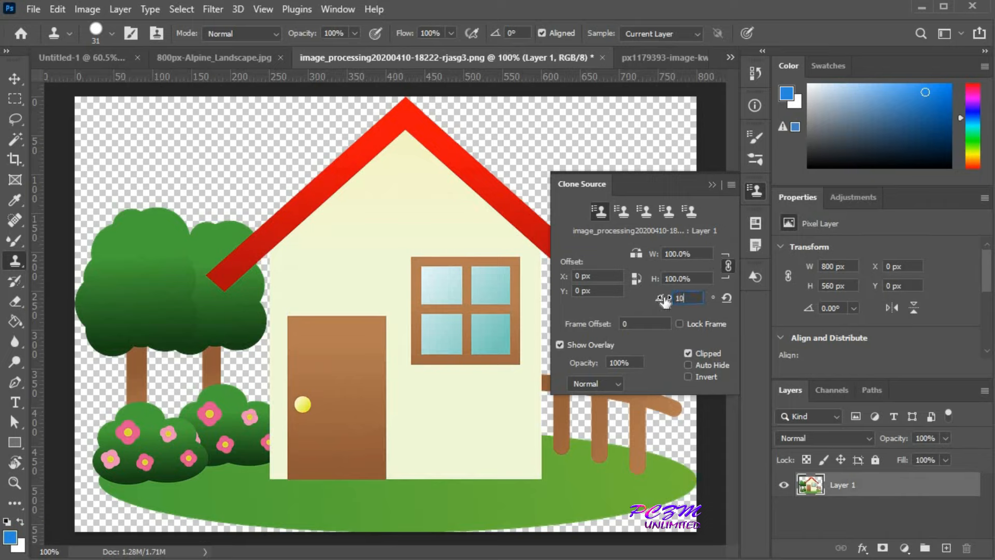
alt+click(127, 431)
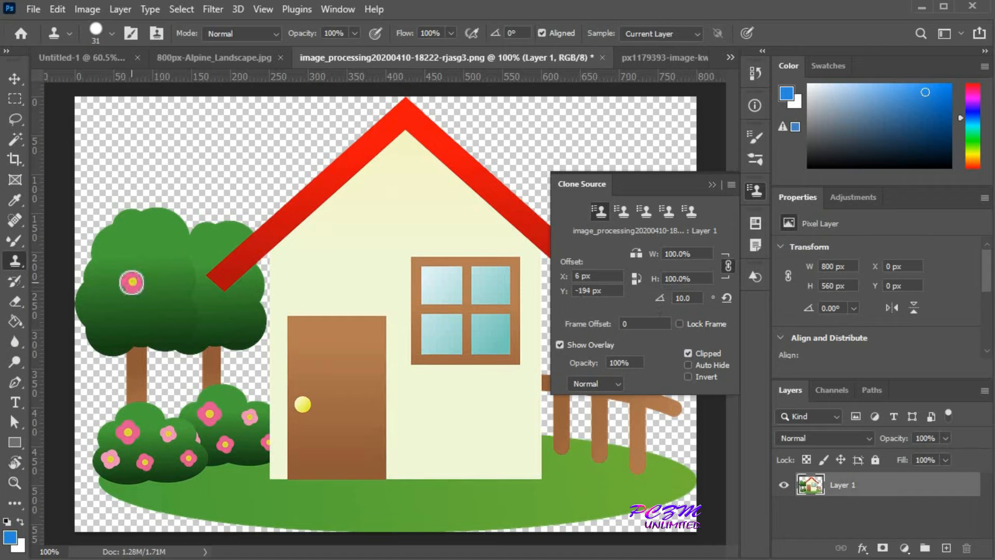
click(712, 185)
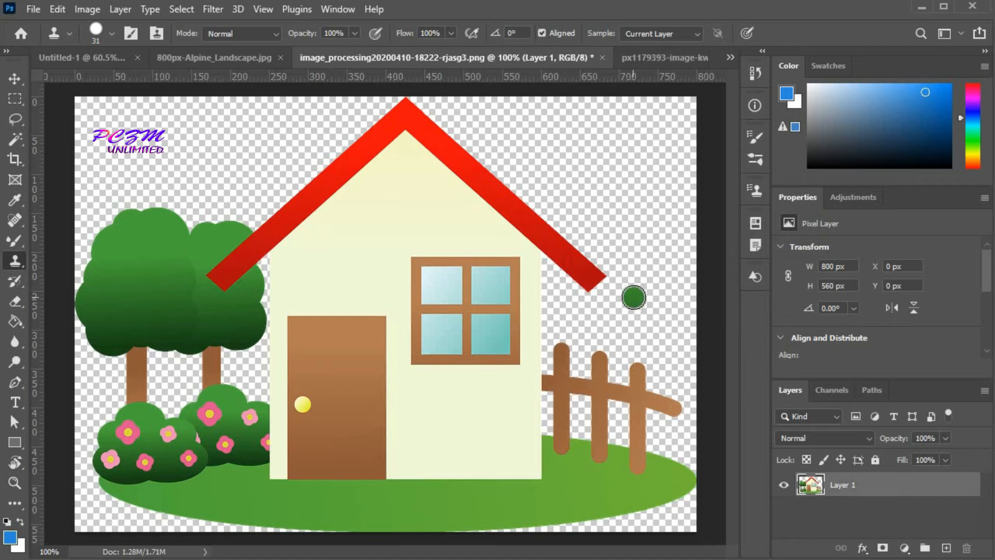
mouse_move(638, 282)
mouse_down()
mouse_move(662, 273)
mouse_move(649, 252)
mouse_move(673, 280)
mouse_move(642, 307)
mouse_move(662, 240)
mouse_move(647, 358)
mouse_move(645, 321)
mouse_move(634, 357)
mouse_move(634, 310)
mouse_move(636, 332)
mouse_move(594, 434)
mouse_move(621, 346)
mouse_move(596, 465)
mouse_move(619, 342)
mouse_move(609, 312)
mouse_move(627, 254)
mouse_move(602, 361)
mouse_move(617, 285)
mouse_move(653, 245)
mouse_move(679, 335)
mouse_move(651, 223)
mouse_move(678, 263)
mouse_move(618, 257)
mouse_move(613, 239)
mouse_move(597, 345)
mouse_move(615, 382)
mouse_move(606, 450)
mouse_move(637, 494)
mouse_move(643, 440)
mouse_move(684, 465)
mouse_move(570, 462)
mouse_move(561, 474)
mouse_move(550, 461)
mouse_move(679, 459)
mouse_up()
mouse_move(639, 367)
mouse_down()
mouse_move(679, 348)
mouse_move(666, 356)
mouse_move(689, 372)
mouse_move(634, 482)
mouse_move(575, 477)
mouse_move(697, 465)
mouse_move(690, 481)
mouse_move(711, 478)
mouse_up()
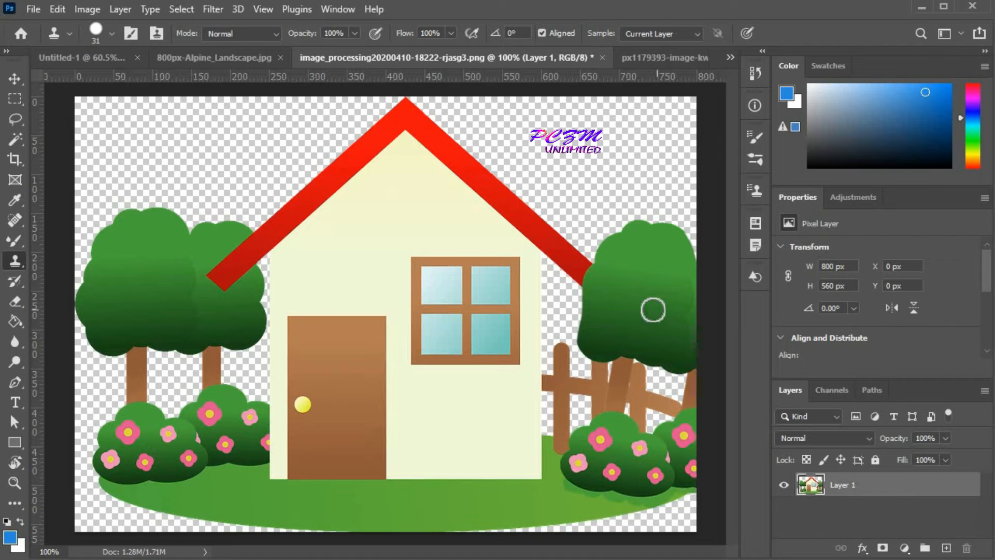
mouse_move(604, 326)
mouse_down()
mouse_move(587, 356)
mouse_move(598, 259)
mouse_move(695, 319)
mouse_up()
key(ctrl+z)
key(ctrl+z)
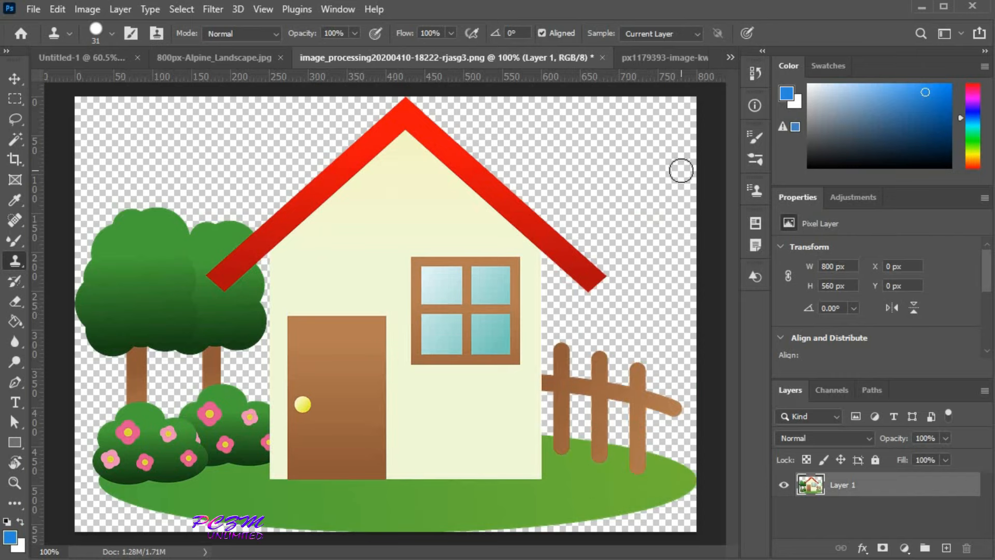
Reset the clone source rotation to 0 degrees.
click(755, 191)
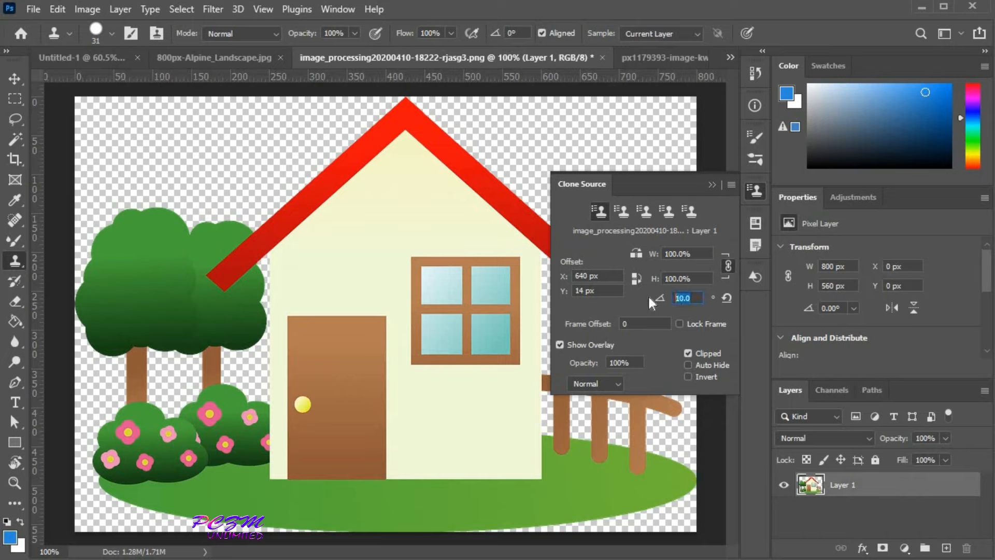
text(0)
key(Return)
With the clone overlay hidden, clone a pink flower from the bush onto the wall below the window, and show the overlay again.
alt+click(123, 434)
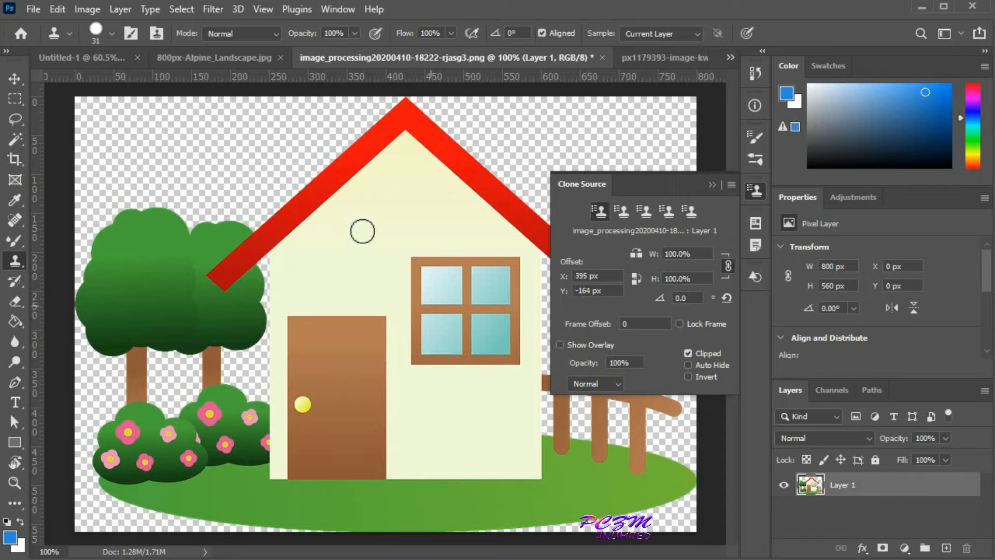
drag(440, 402, 442, 418)
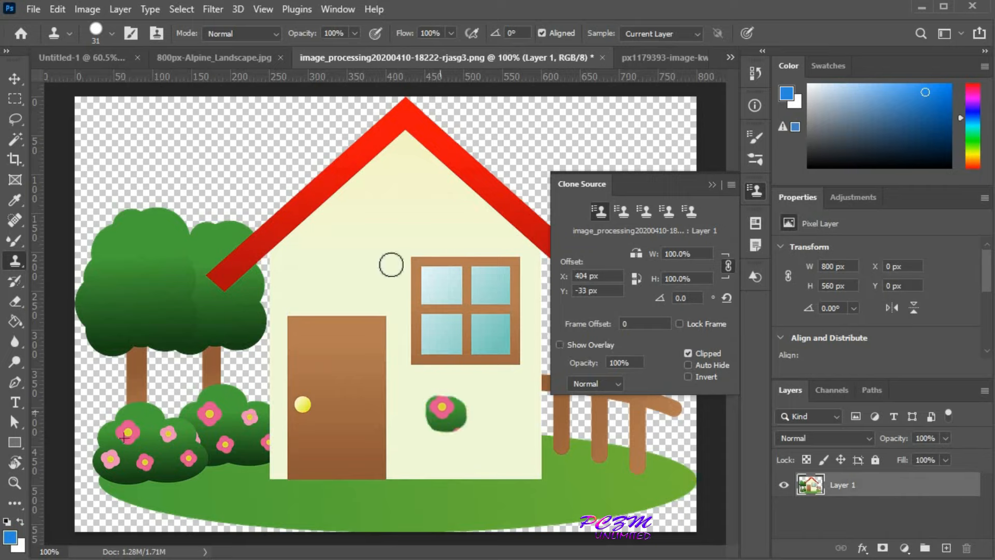
click(561, 345)
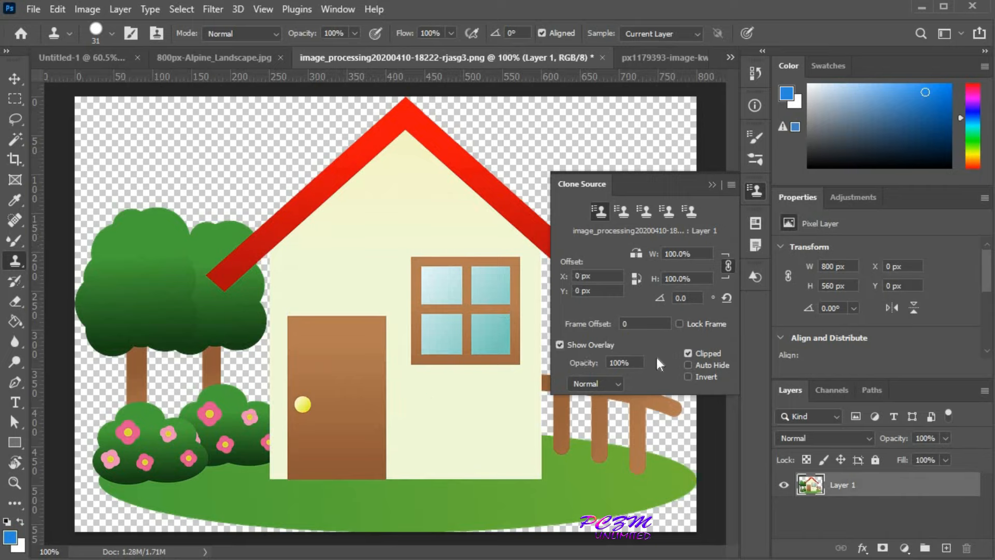
Unclip the overlay and enable Auto Hide, paint a shifted copy of the bushes and lawn over the door, and invert the overlay.
click(688, 353)
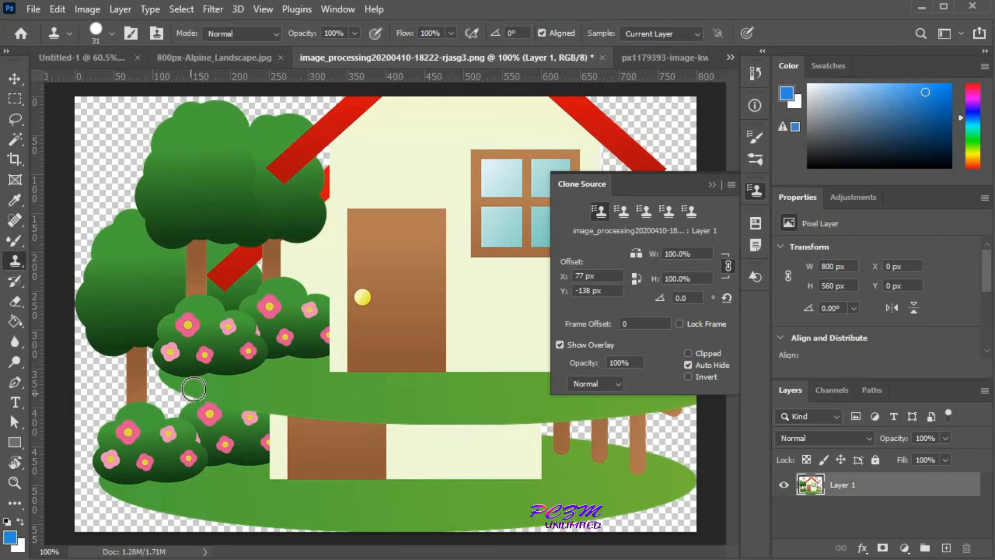
mouse_move(293, 432)
mouse_down()
mouse_move(336, 418)
mouse_move(317, 429)
mouse_move(330, 442)
mouse_move(378, 369)
mouse_move(291, 365)
mouse_move(348, 414)
mouse_move(332, 364)
mouse_move(281, 392)
mouse_move(312, 372)
mouse_move(245, 395)
mouse_move(255, 367)
mouse_move(289, 358)
mouse_move(283, 328)
mouse_move(223, 361)
mouse_move(197, 356)
mouse_move(236, 305)
mouse_move(288, 323)
mouse_move(221, 308)
mouse_move(248, 360)
mouse_move(202, 325)
mouse_move(166, 374)
mouse_move(242, 311)
mouse_move(189, 383)
mouse_move(177, 359)
mouse_move(209, 367)
mouse_move(297, 341)
mouse_move(221, 309)
mouse_move(160, 345)
mouse_move(225, 296)
mouse_move(289, 311)
mouse_move(315, 366)
mouse_up()
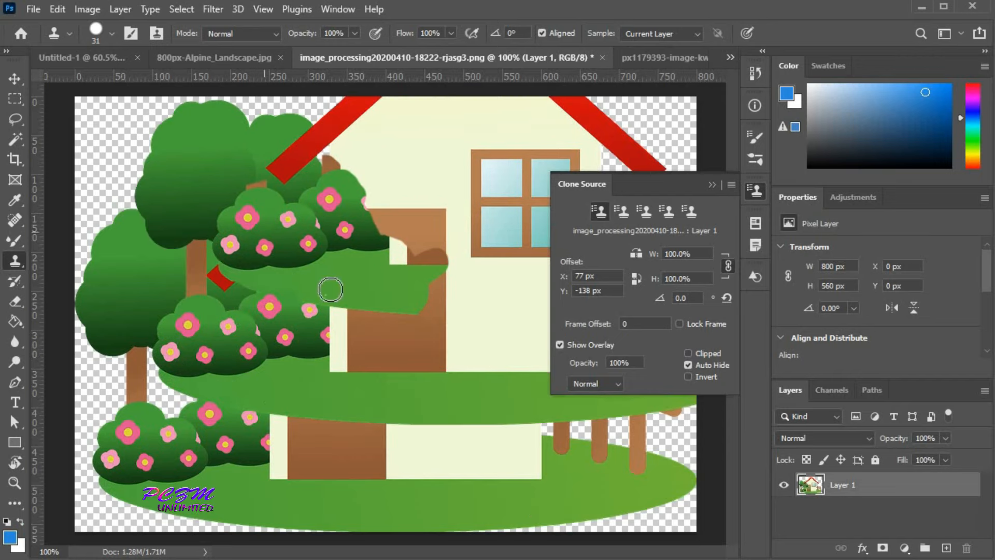
click(688, 377)
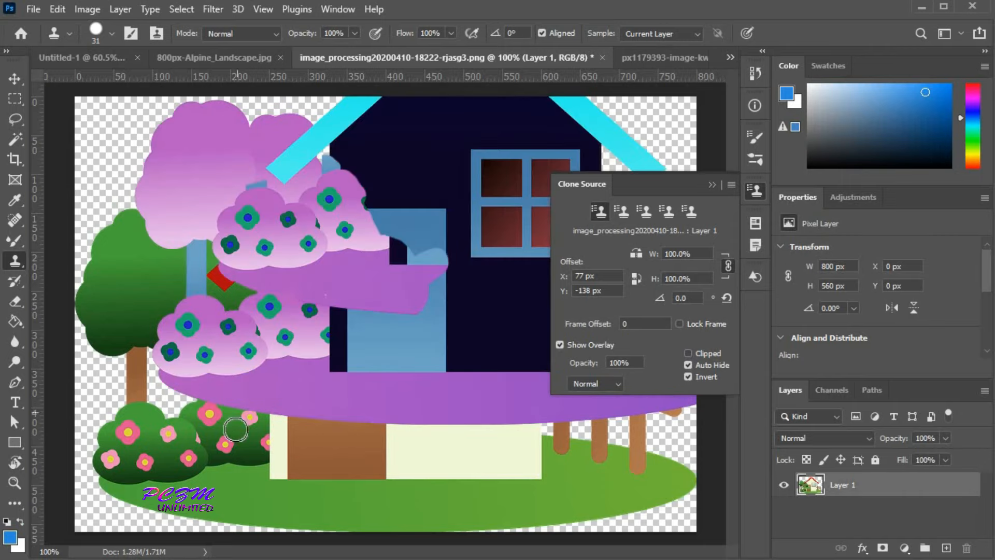
mouse_move(225, 425)
mouse_down()
mouse_move(244, 410)
mouse_move(221, 408)
mouse_move(184, 453)
mouse_move(136, 440)
mouse_move(182, 478)
mouse_move(214, 418)
mouse_up()
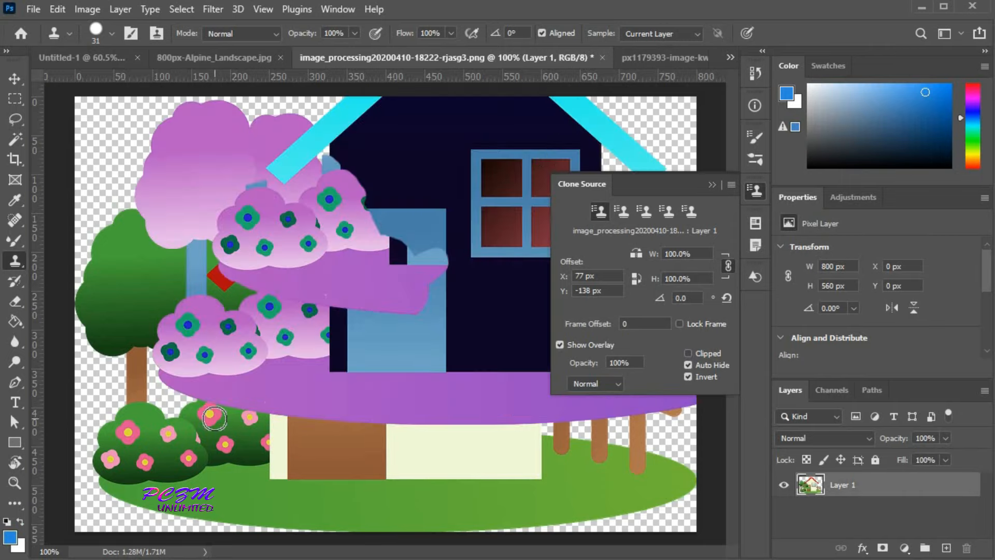
Turn off Auto Hide and Invert for the clone overlay and turn Clipped back on.
click(688, 365)
click(688, 376)
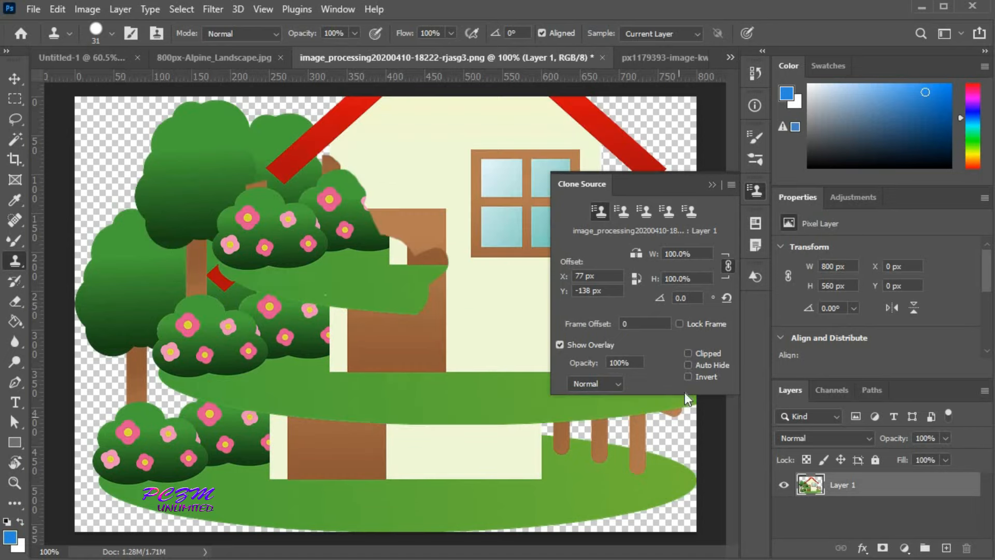
click(688, 353)
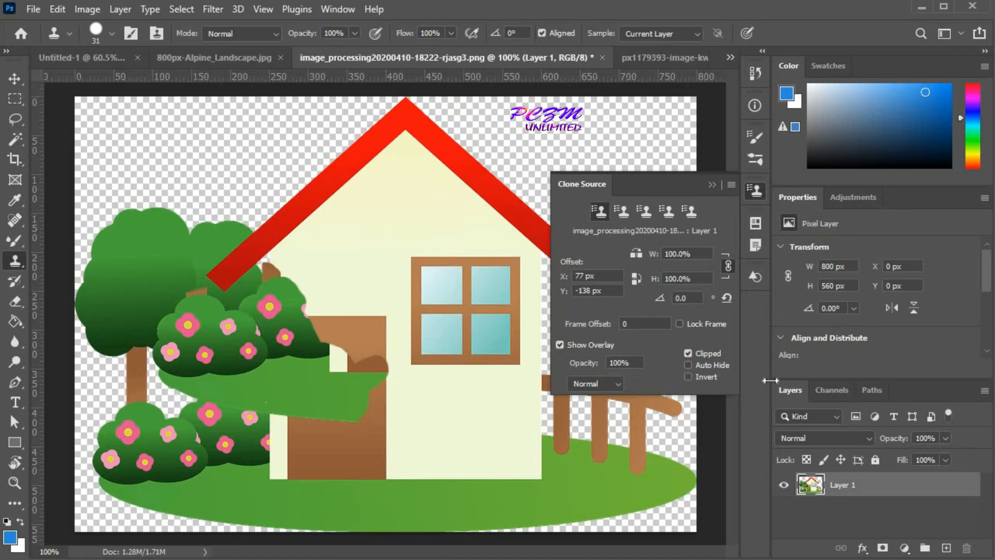
click(711, 184)
click(274, 33)
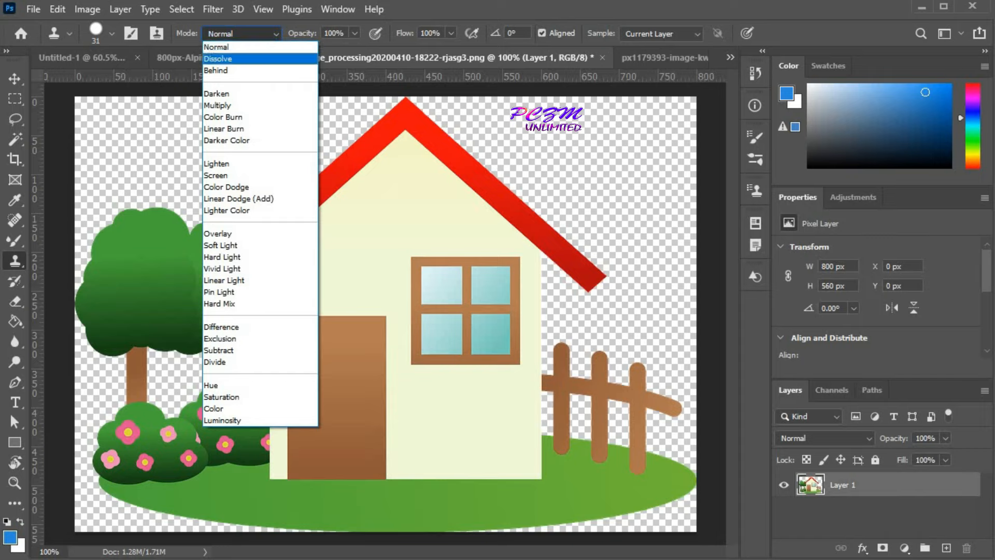
click(270, 33)
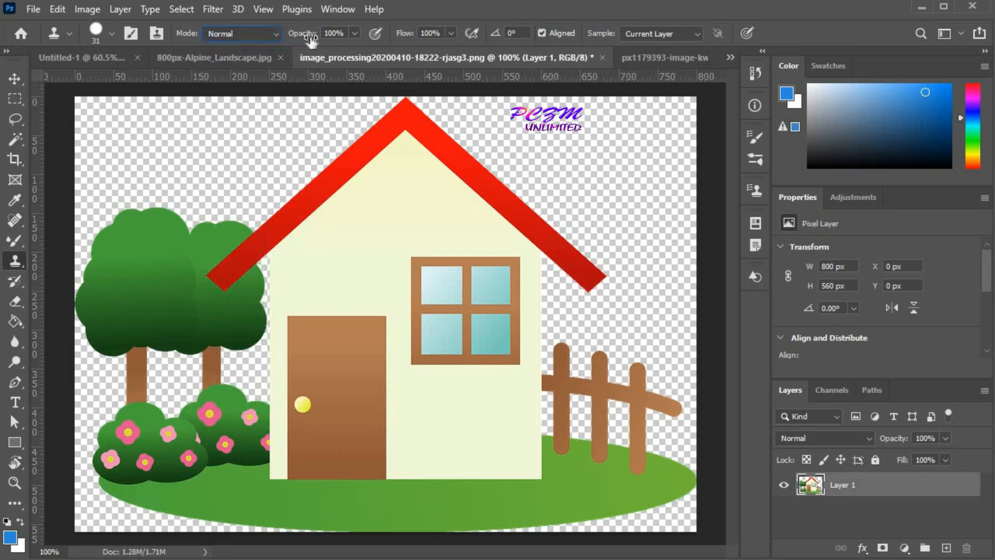
Set the stamp opacity to 38% for a test stroke below the fence, undo the stroke, and restore the opacity to 100%.
click(356, 31)
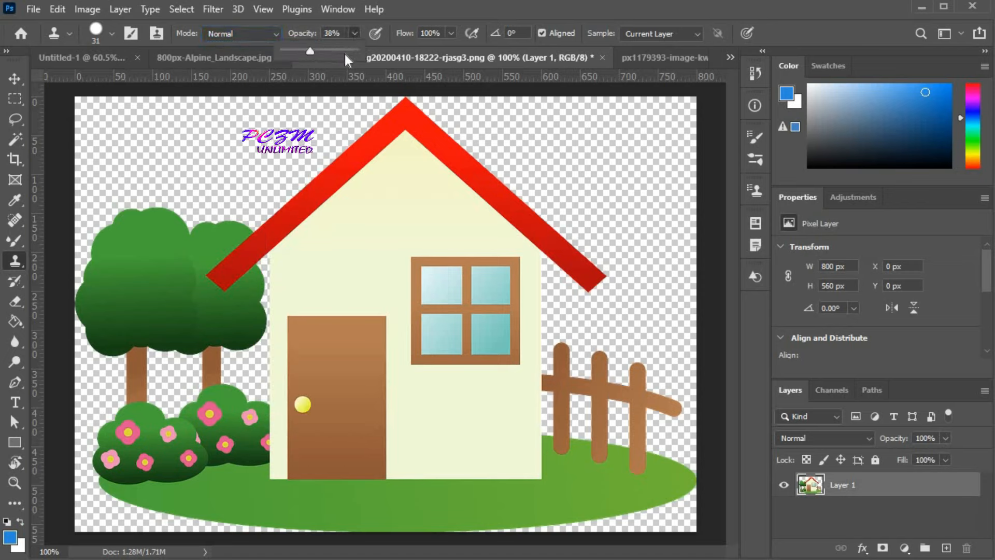
click(407, 11)
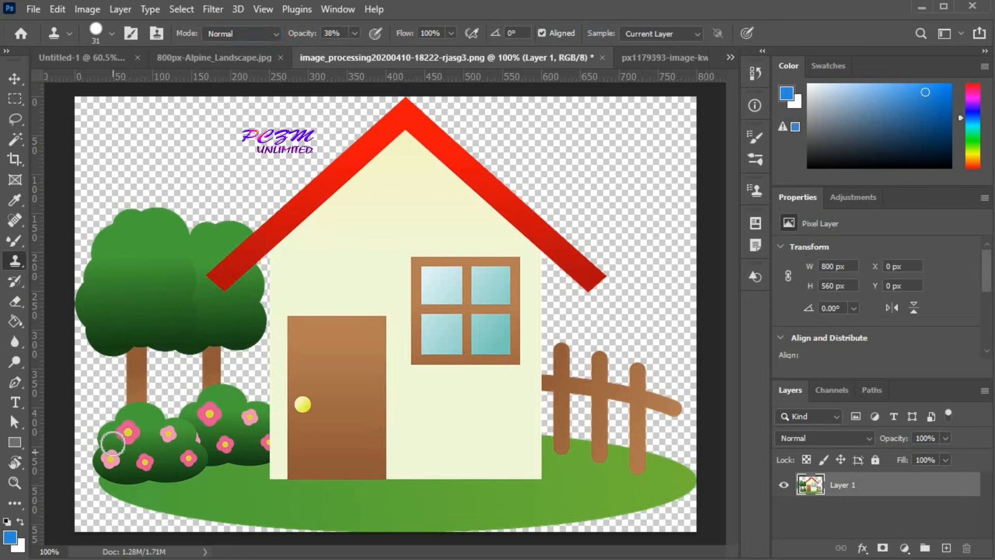
mouse_move(600, 518)
mouse_down()
mouse_move(597, 484)
mouse_move(573, 476)
mouse_move(613, 509)
mouse_move(608, 489)
mouse_move(639, 506)
mouse_move(614, 532)
mouse_move(635, 473)
mouse_move(606, 467)
mouse_move(590, 481)
mouse_move(619, 506)
mouse_up()
key(ctrl+z)
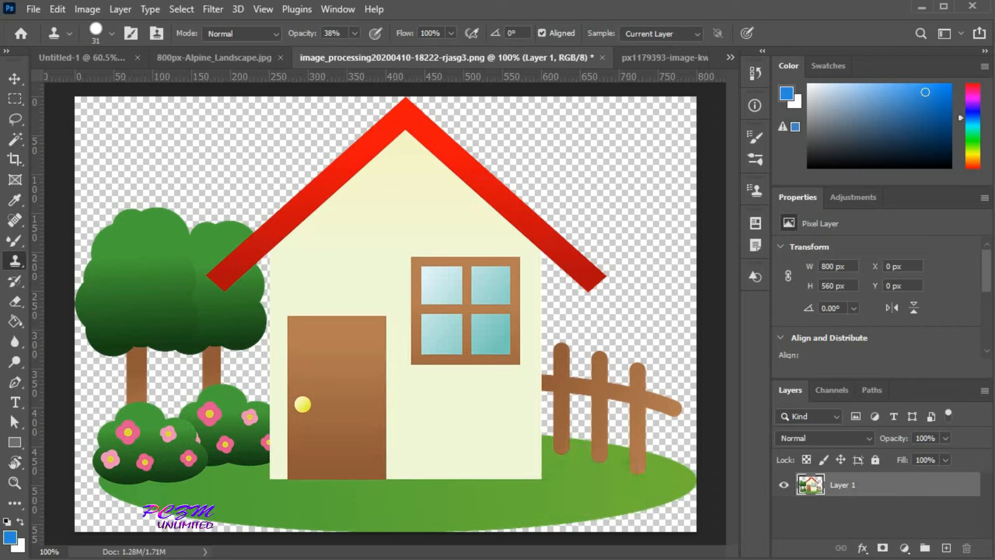
click(356, 33)
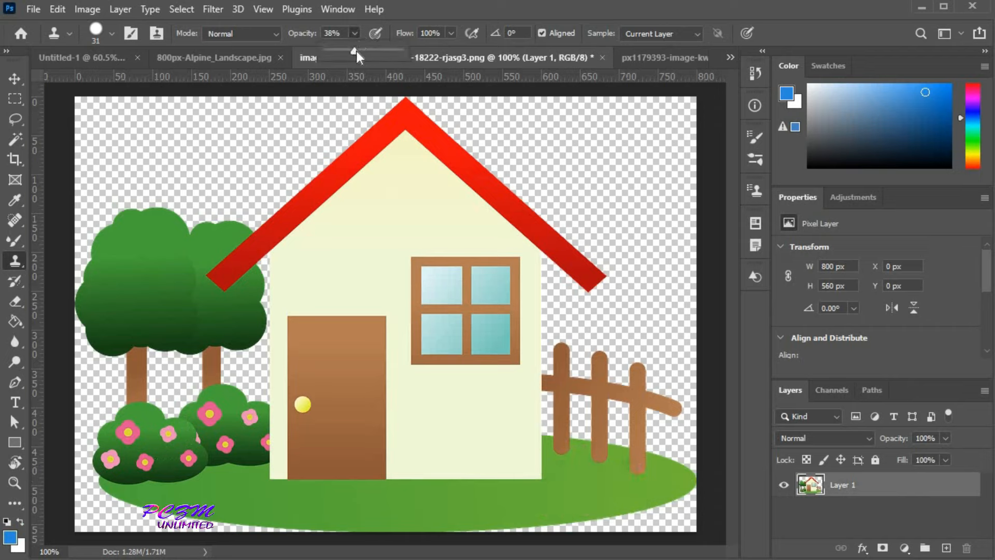
click(453, 36)
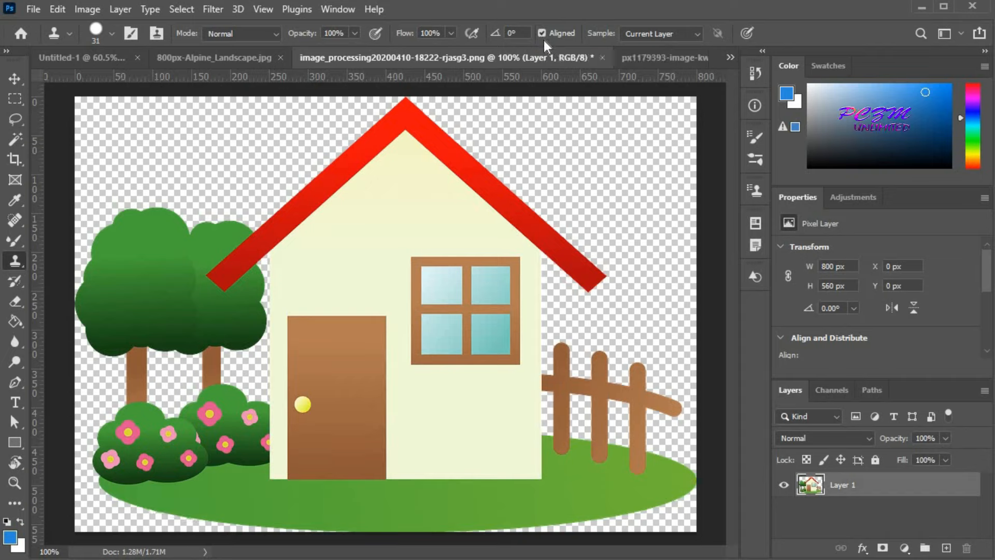
With Aligned enabled, sample the flowering bush and clone the bushes and trees over the house wall and window in separate strokes.
alt+click(126, 440)
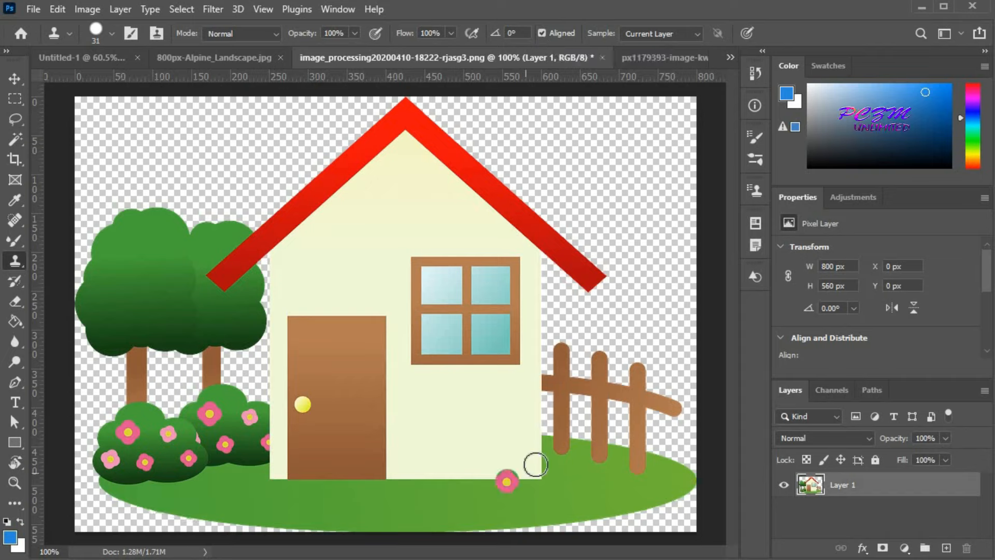
drag(413, 437, 418, 440)
mouse_move(417, 473)
mouse_down()
mouse_move(420, 427)
mouse_move(386, 461)
mouse_move(431, 458)
mouse_up()
mouse_move(448, 365)
mouse_down()
mouse_move(435, 342)
mouse_move(421, 346)
mouse_move(413, 298)
mouse_move(482, 398)
mouse_move(407, 296)
mouse_move(578, 326)
mouse_move(510, 289)
mouse_move(497, 318)
mouse_move(514, 353)
mouse_move(499, 364)
mouse_move(493, 304)
mouse_move(516, 282)
mouse_move(553, 282)
mouse_move(426, 286)
mouse_move(508, 285)
mouse_up()
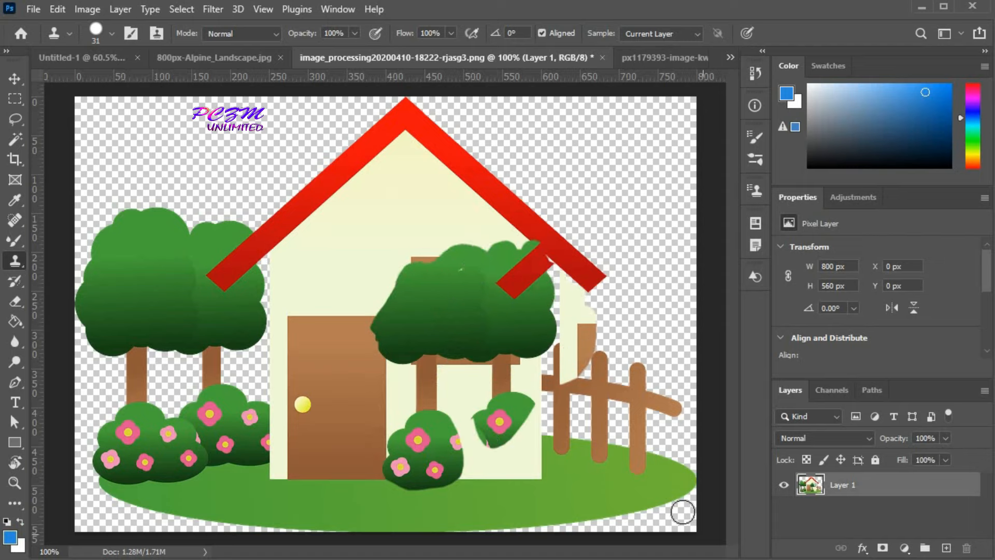
mouse_move(561, 476)
mouse_down()
mouse_move(480, 430)
mouse_move(471, 461)
mouse_move(533, 468)
mouse_up()
Undo all the aligned clone strokes over the house, fence and lawn.
key(ctrl+z)
key(ctrl+z)
key(ctrl+z)
key(ctrl+z)
key(ctrl+z)
key(ctrl+z)
key(ctrl+z)
key(ctrl+z)
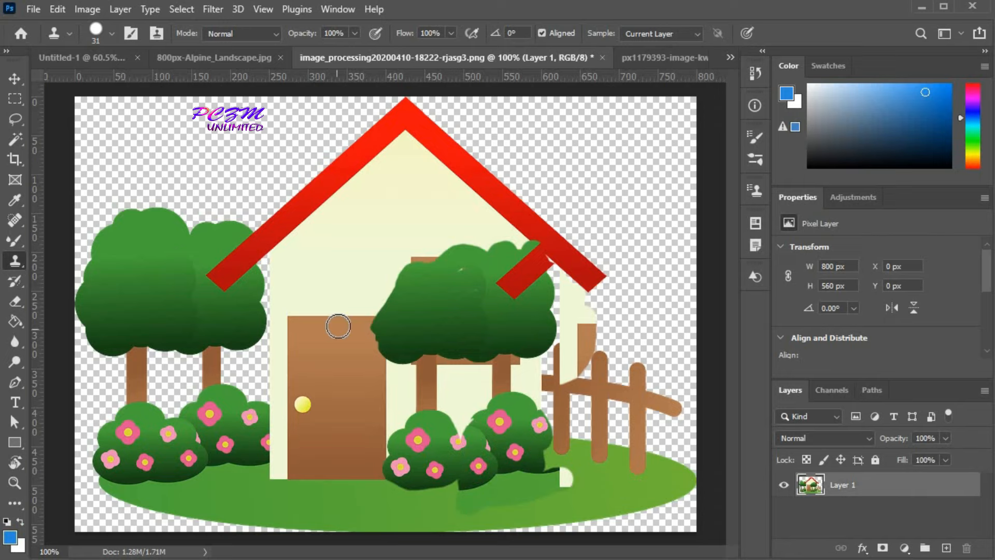
key(ctrl+z)
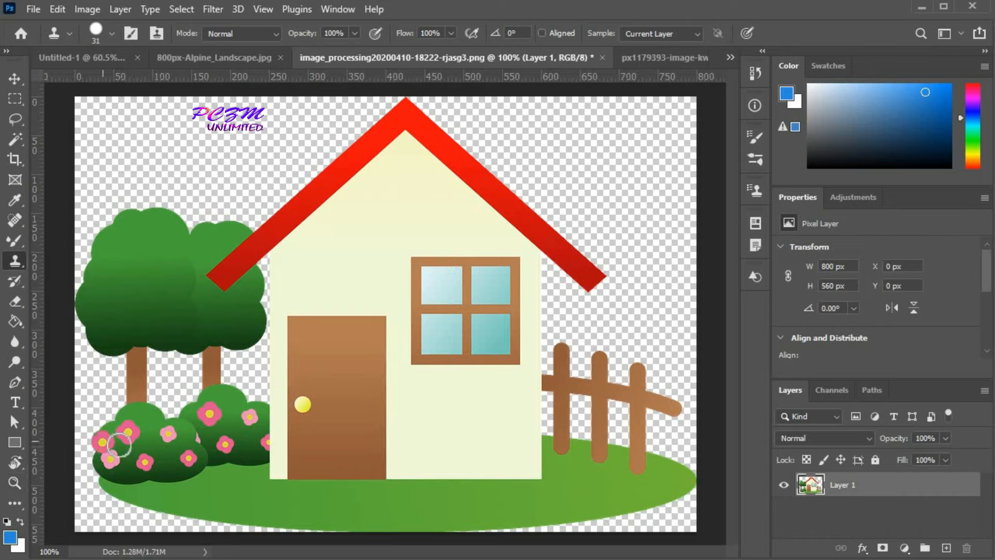
With Aligned disabled, clone the flowering bush repeatedly onto the lawn, the wall below the window and the fence.
mouse_move(584, 516)
mouse_down()
mouse_move(552, 470)
mouse_move(557, 481)
mouse_move(538, 477)
mouse_move(581, 472)
mouse_move(553, 473)
mouse_move(519, 504)
mouse_move(541, 466)
mouse_move(589, 489)
mouse_move(535, 518)
mouse_move(516, 497)
mouse_move(560, 450)
mouse_move(601, 485)
mouse_move(547, 512)
mouse_move(593, 472)
mouse_up()
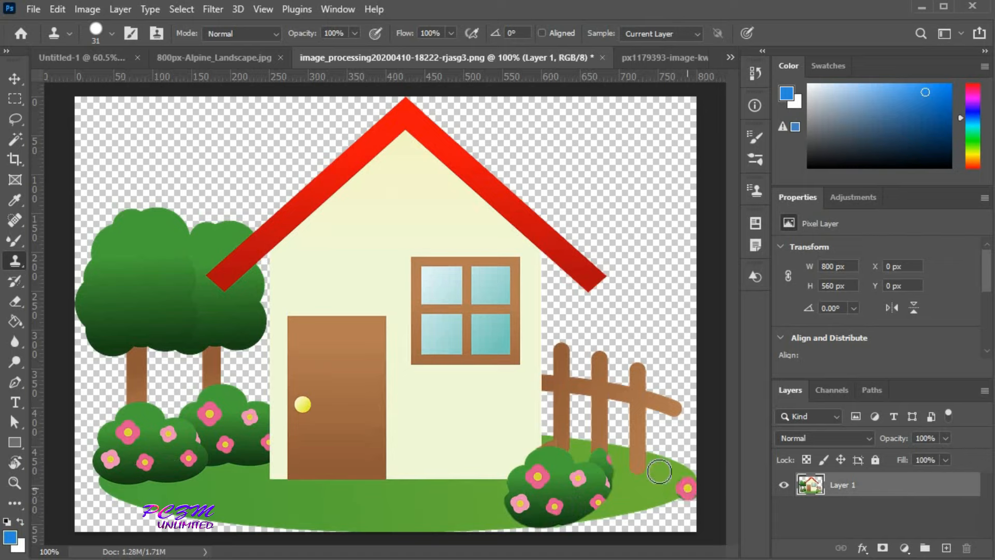
mouse_move(439, 426)
mouse_down()
mouse_move(445, 449)
mouse_move(490, 433)
mouse_move(456, 467)
mouse_move(513, 436)
mouse_move(475, 474)
mouse_up()
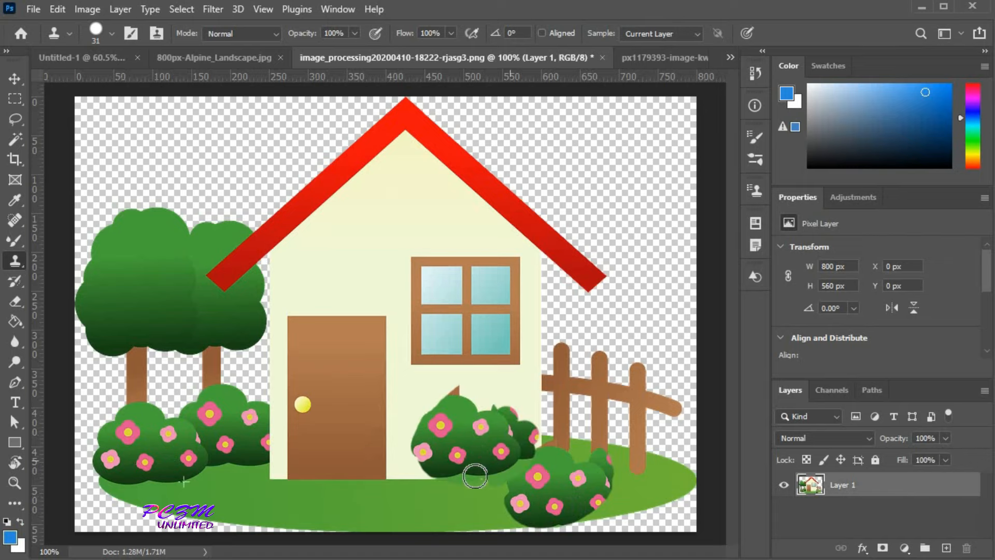
mouse_move(596, 336)
mouse_down()
mouse_move(626, 369)
mouse_move(609, 346)
mouse_move(598, 399)
mouse_move(568, 396)
mouse_move(655, 371)
mouse_move(600, 408)
mouse_move(581, 395)
mouse_move(657, 355)
mouse_up()
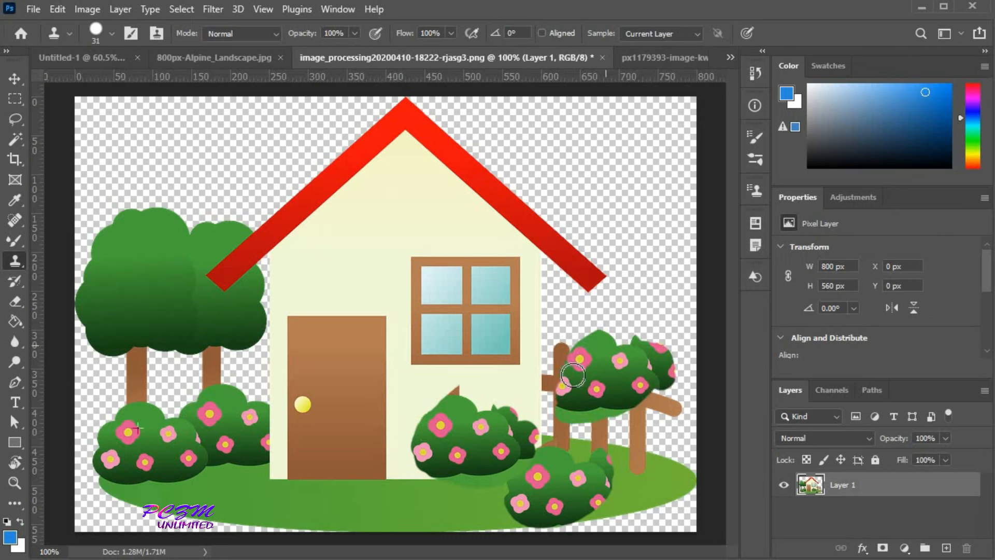
mouse_move(573, 374)
mouse_down()
mouse_move(581, 413)
mouse_move(672, 371)
mouse_move(588, 409)
mouse_move(637, 408)
mouse_move(669, 389)
mouse_move(606, 422)
mouse_move(570, 427)
mouse_move(646, 428)
mouse_move(634, 493)
mouse_move(670, 421)
mouse_move(634, 470)
mouse_up()
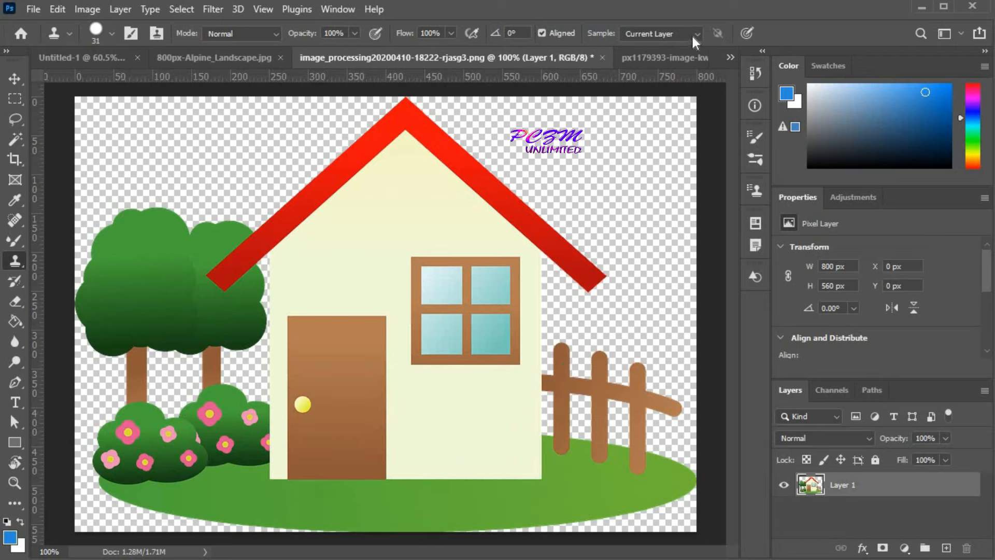
Switch the clone sampling to All Layers and back to Current Layer.
click(695, 34)
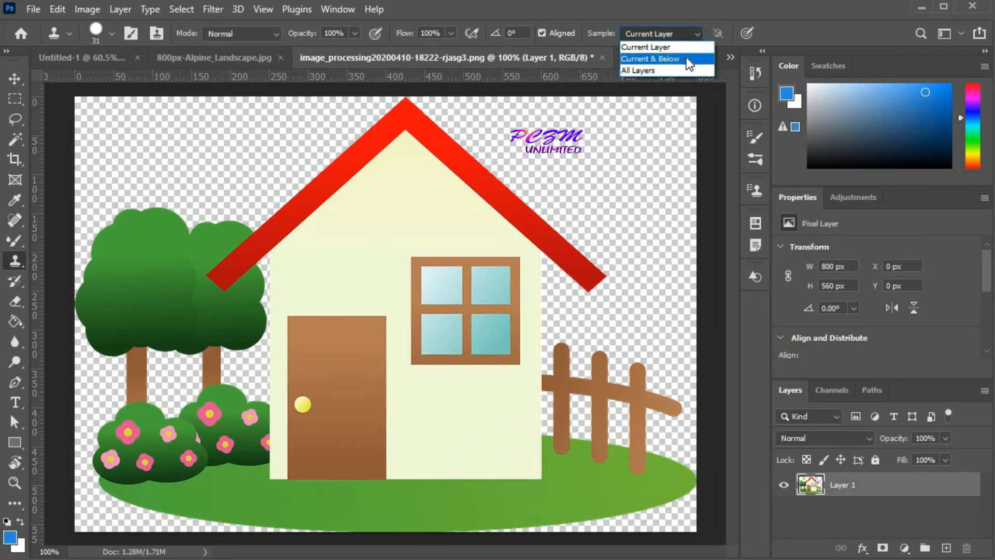
click(674, 71)
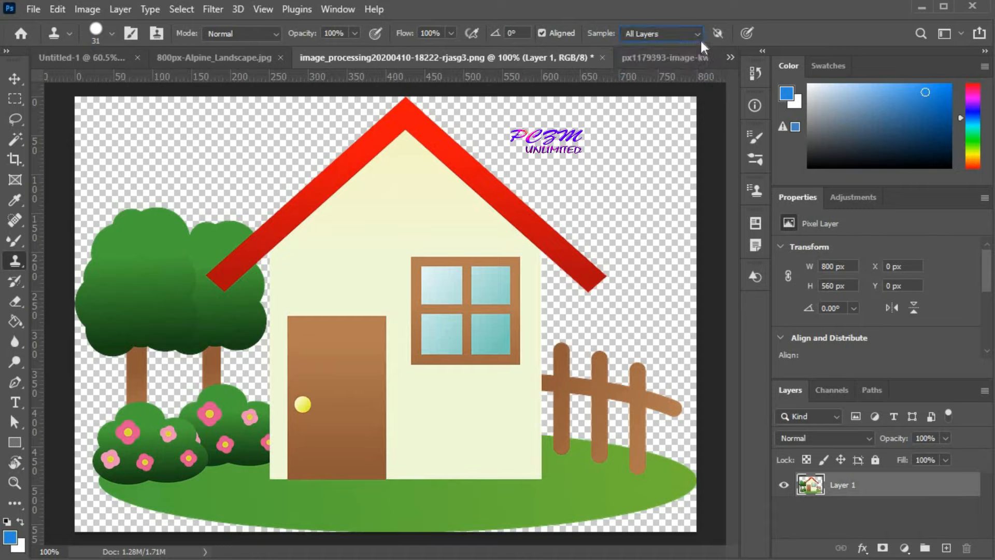
click(701, 34)
click(683, 47)
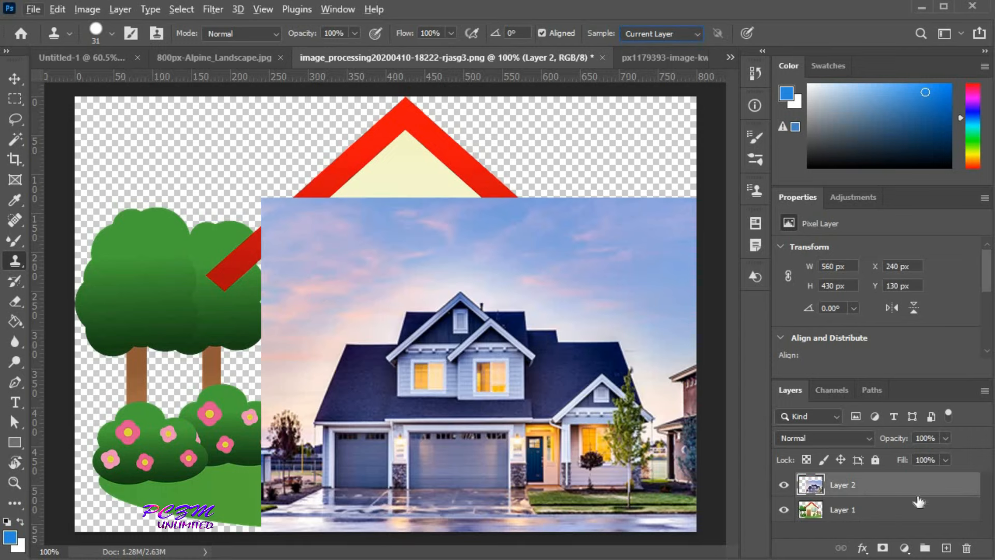
With sampling set to Current Layer, clone the pink sky over the roof beside the tree in the Layer 2 house photo.
click(661, 34)
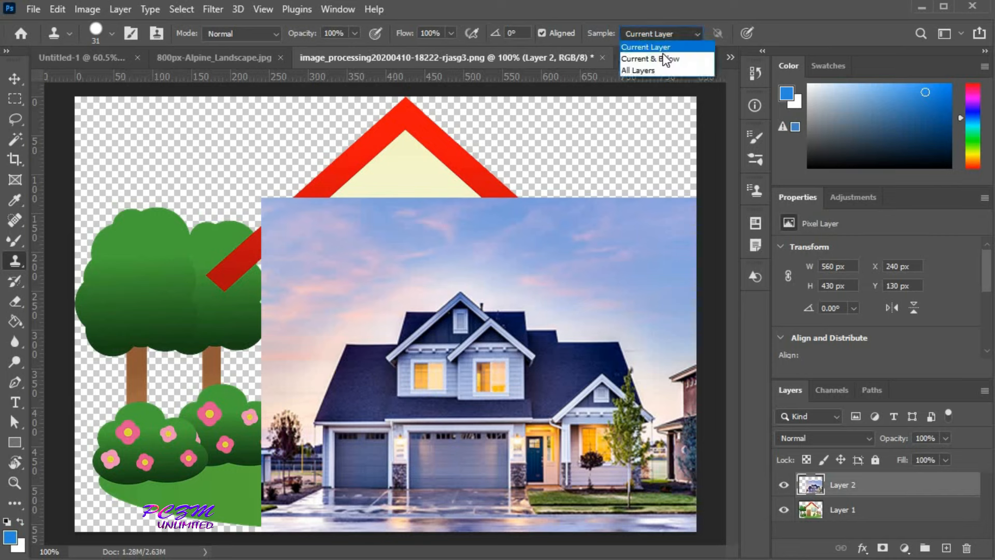
click(674, 43)
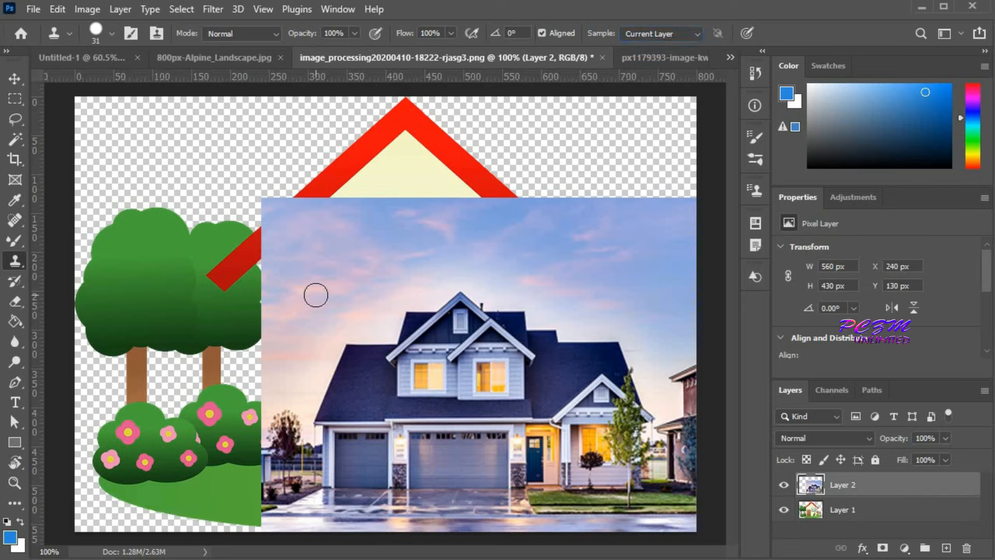
mouse_move(567, 333)
mouse_down()
mouse_move(553, 363)
mouse_move(615, 376)
mouse_move(576, 383)
mouse_move(571, 402)
mouse_up()
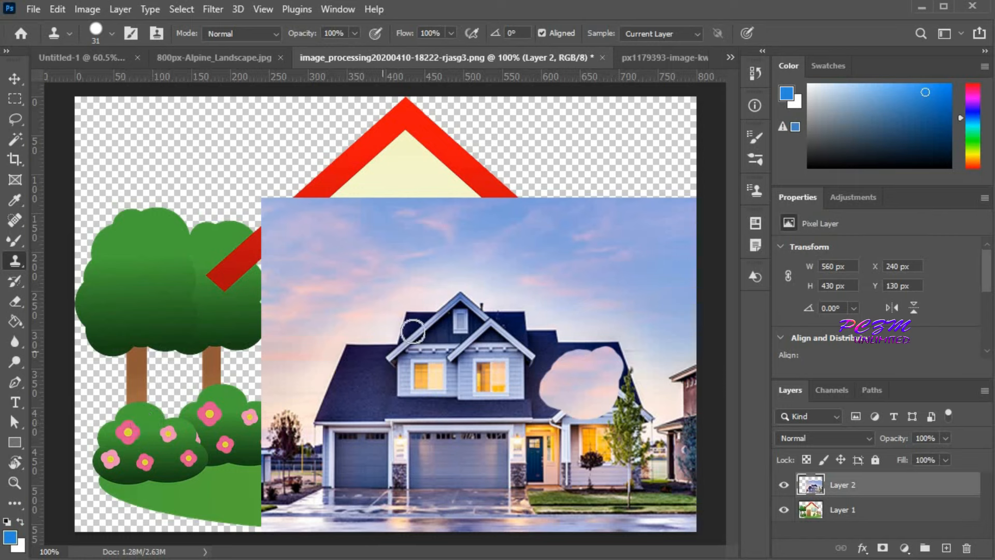
Set the clone sampling to All Layers and clone the Layer 1 flowering bush onto the middle of the house photo.
click(698, 33)
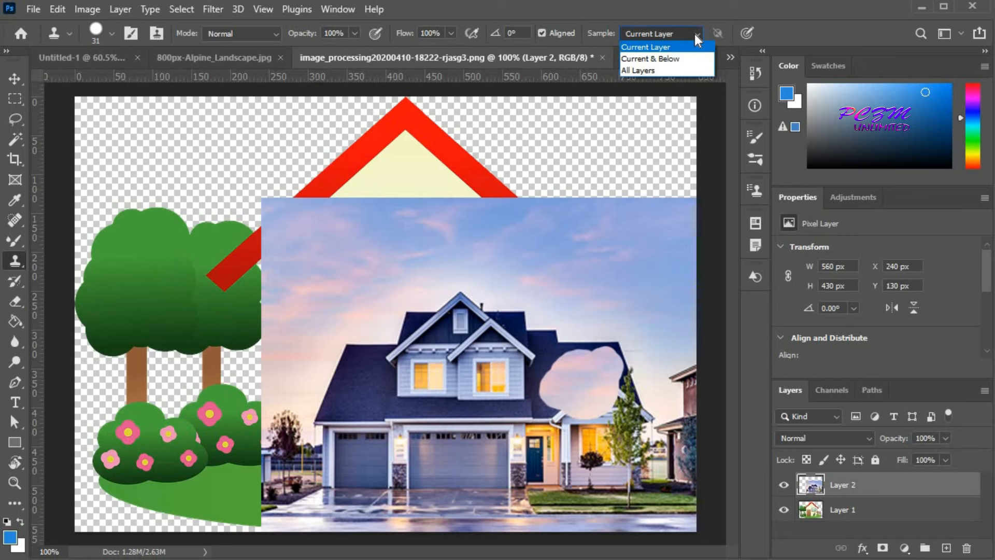
click(666, 69)
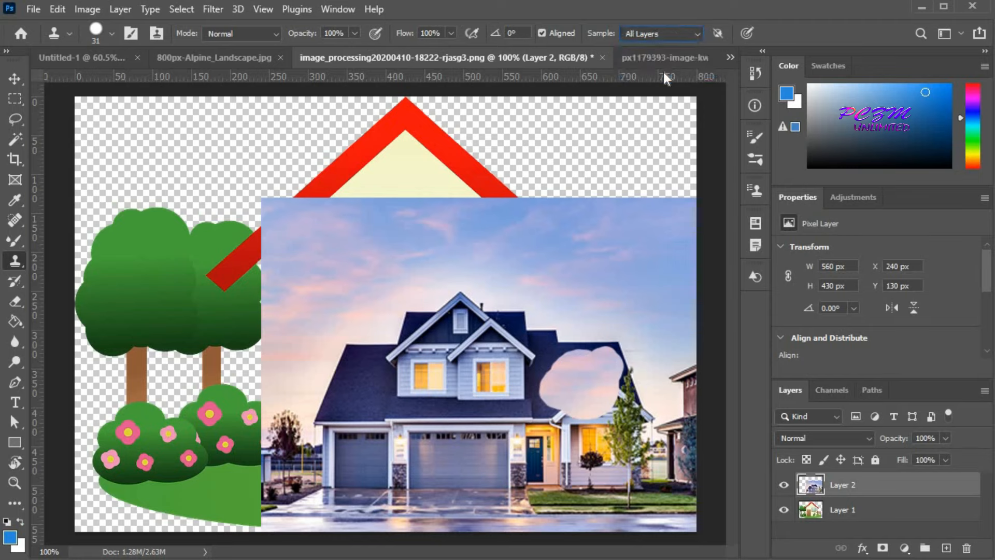
alt+click(210, 415)
mouse_move(443, 356)
mouse_down()
mouse_move(445, 411)
mouse_move(471, 352)
mouse_move(498, 351)
mouse_move(495, 363)
mouse_move(442, 363)
mouse_move(438, 338)
mouse_move(478, 377)
mouse_move(443, 352)
mouse_move(502, 384)
mouse_up()
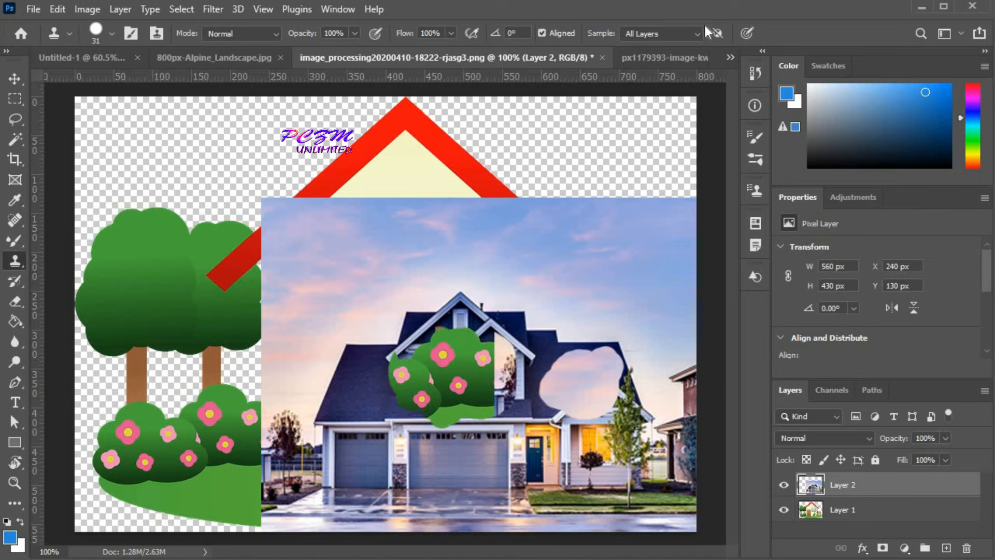
Set the Clone Stamp sampling to Current & Below.
click(695, 32)
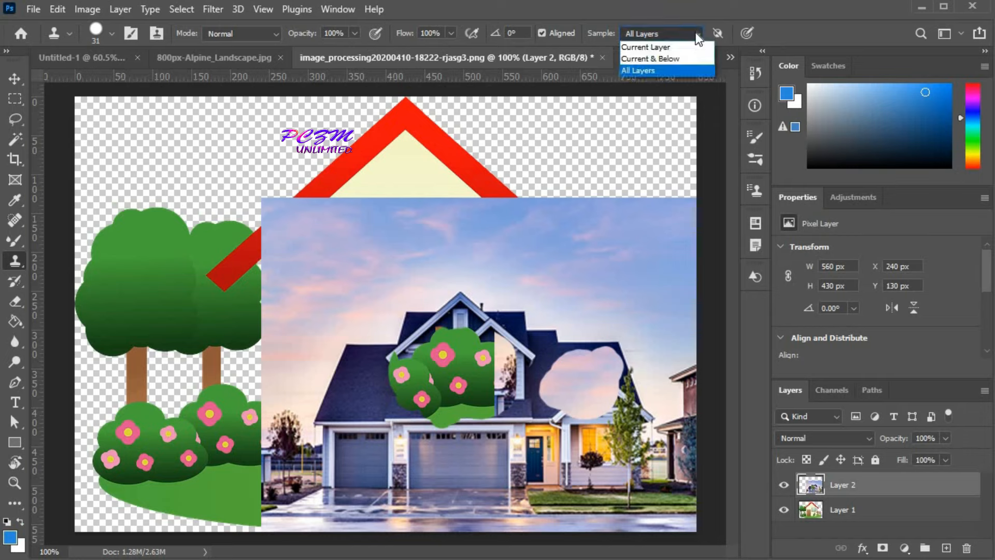
click(678, 58)
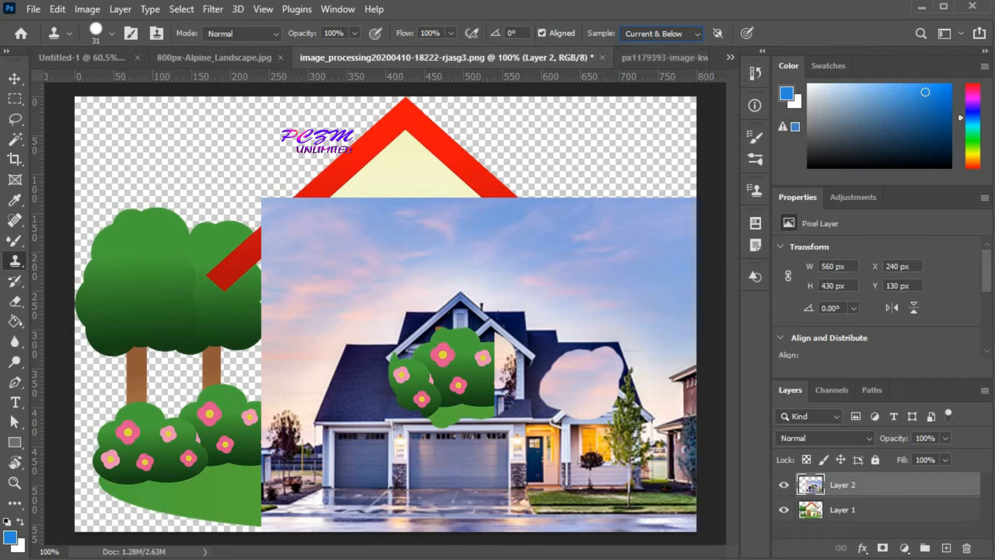